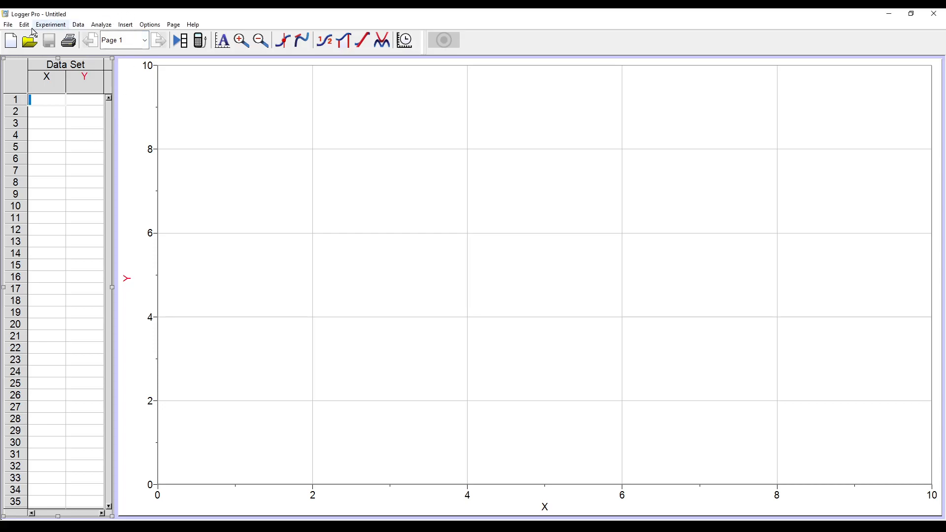
Step: Insert the movie Horizontally Launched Projectile.mp4 from the Downloads folder and place it beside the data table
click(126, 24)
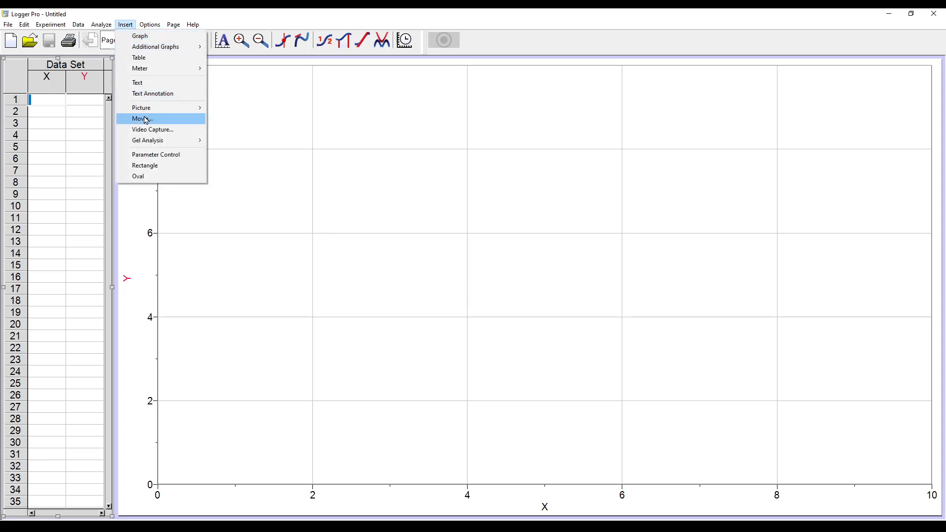
click(163, 120)
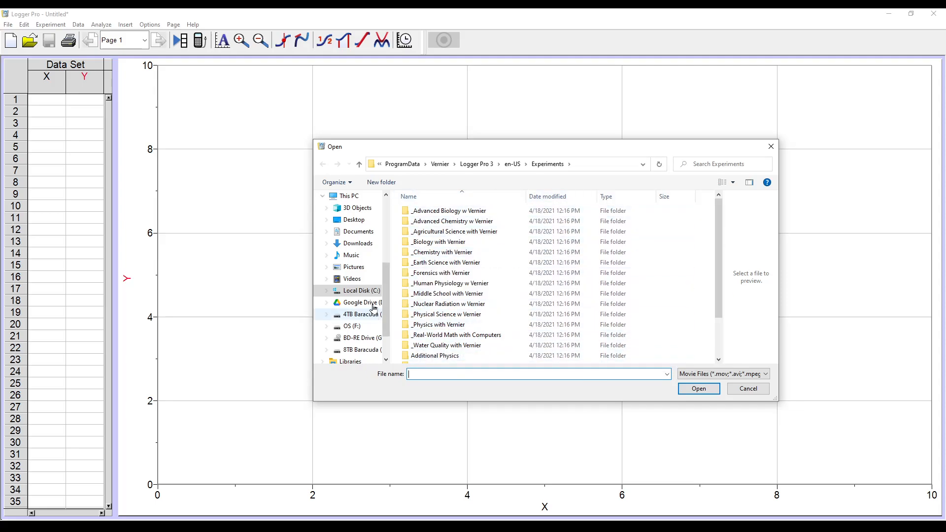
click(354, 245)
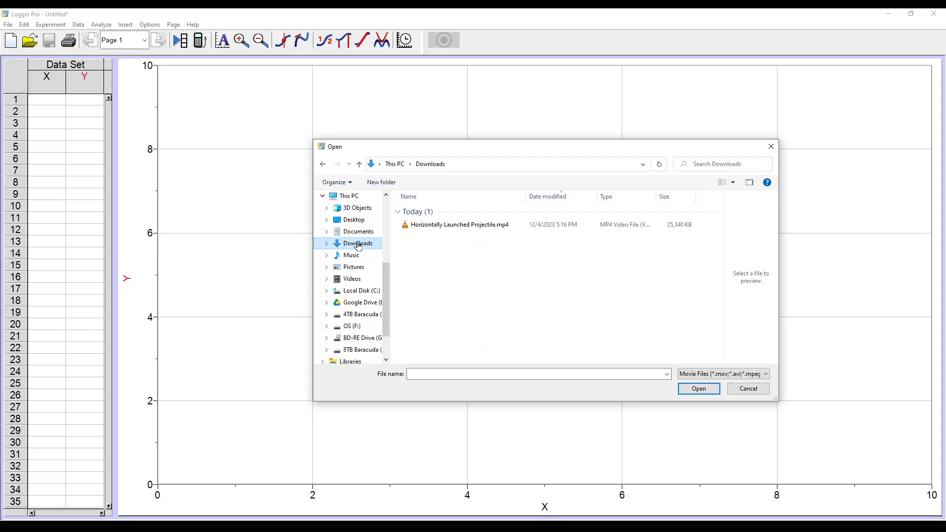
double_click(497, 225)
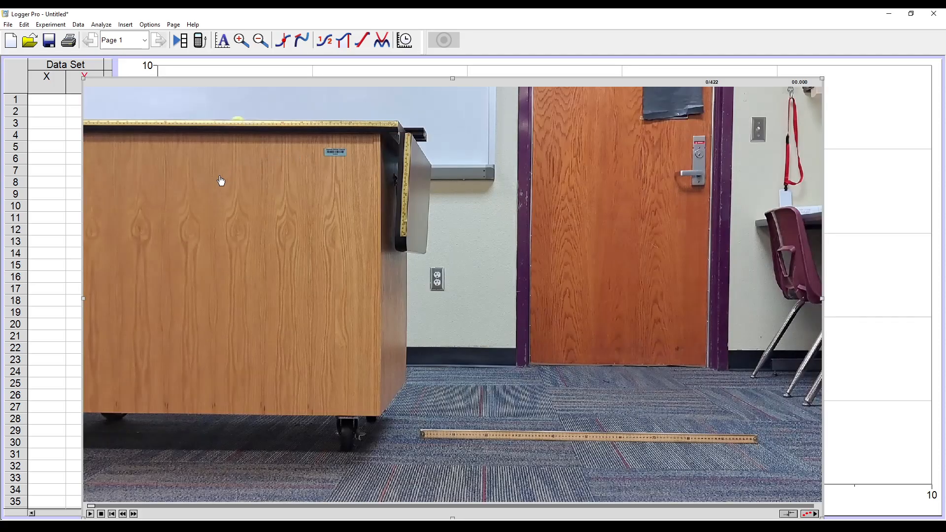
drag(254, 87, 286, 72)
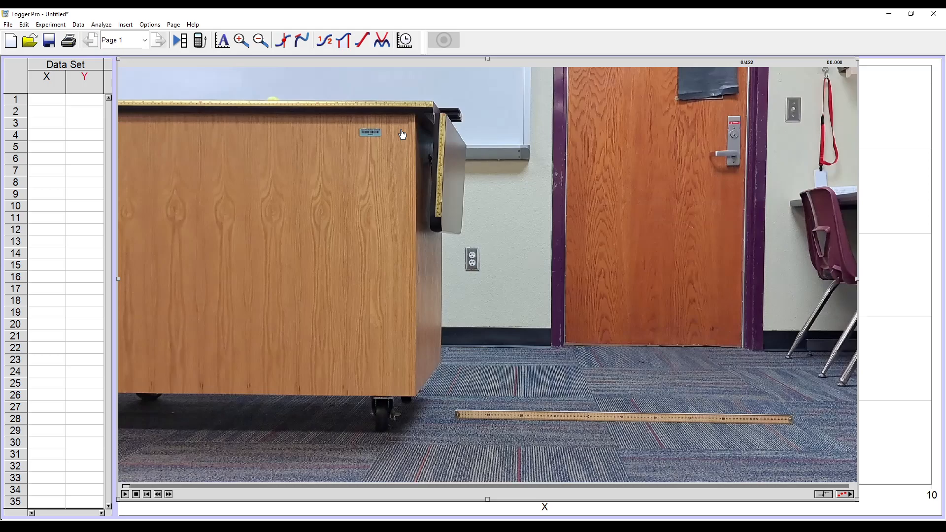
Step: Set the movie options so the first video analysis point defines movie time zero, leaving the frame rate override off
right_click(523, 198)
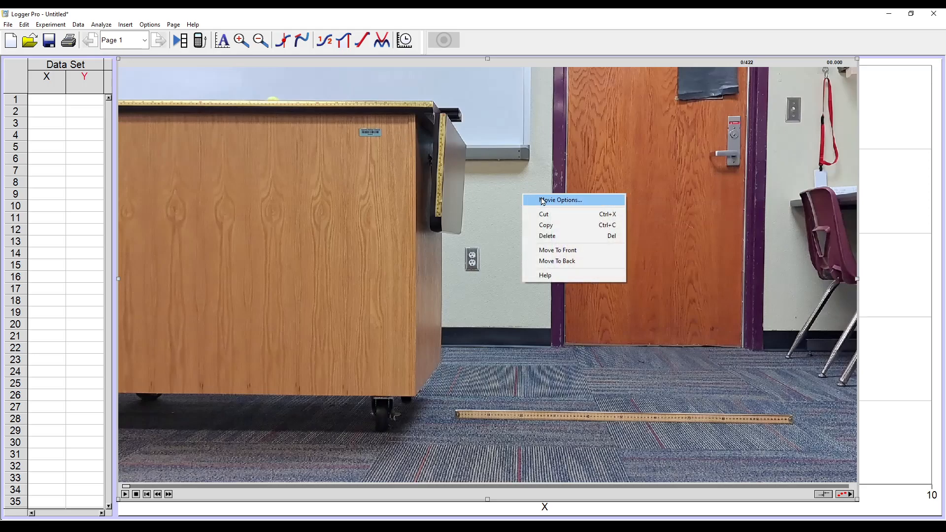
click(543, 201)
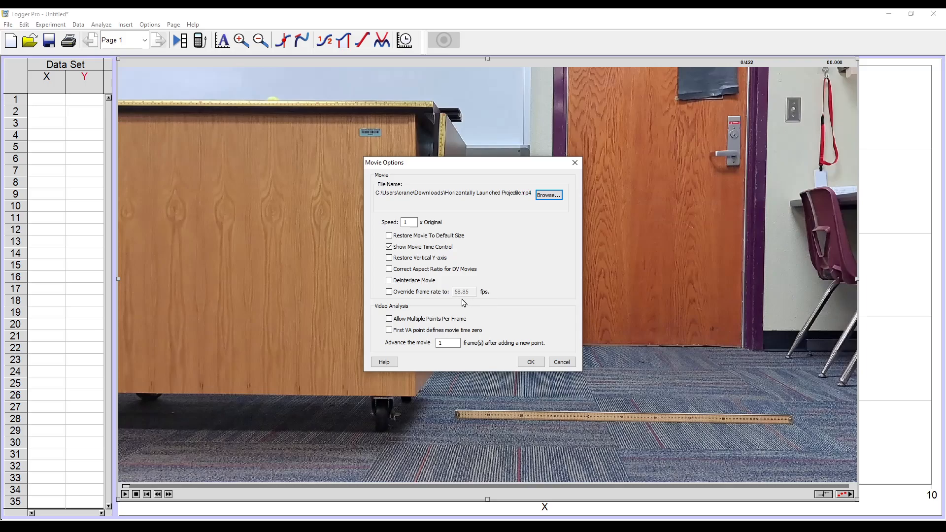
click(421, 292)
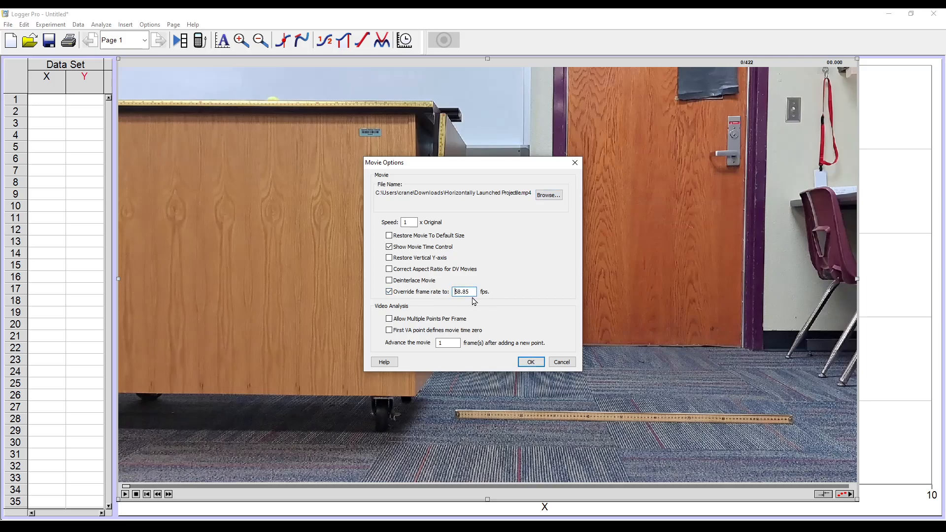
click(427, 293)
click(390, 332)
click(530, 363)
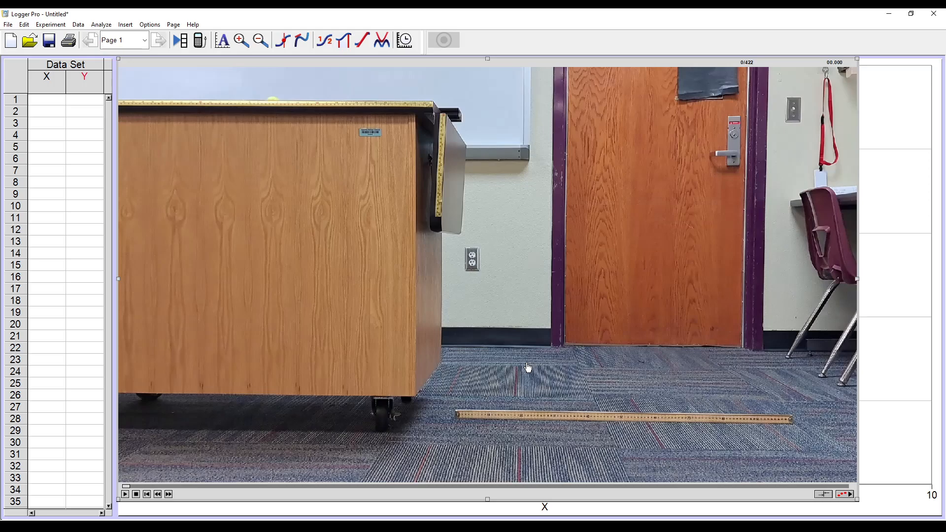
Step: Play the movie through, scrub back over the ball's fall, and return to the first frame
click(127, 496)
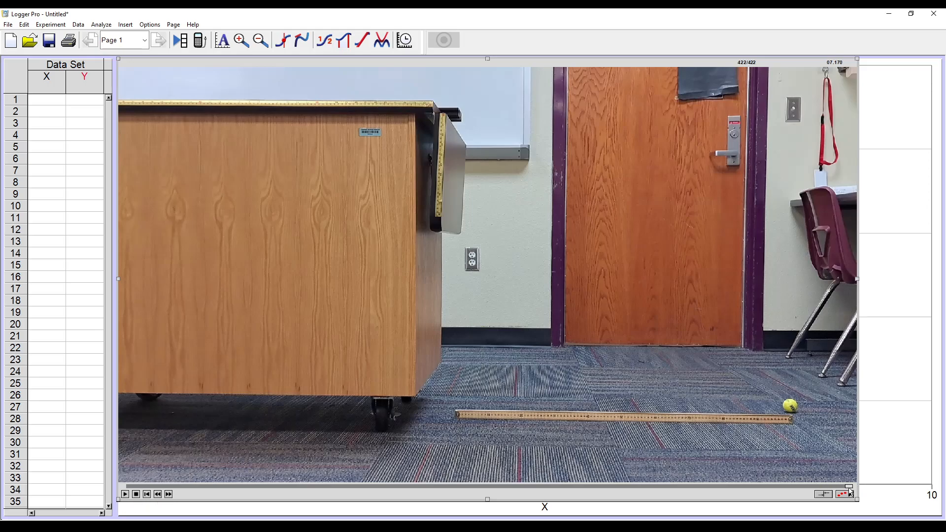
click(733, 486)
click(719, 486)
drag(586, 492, 271, 488)
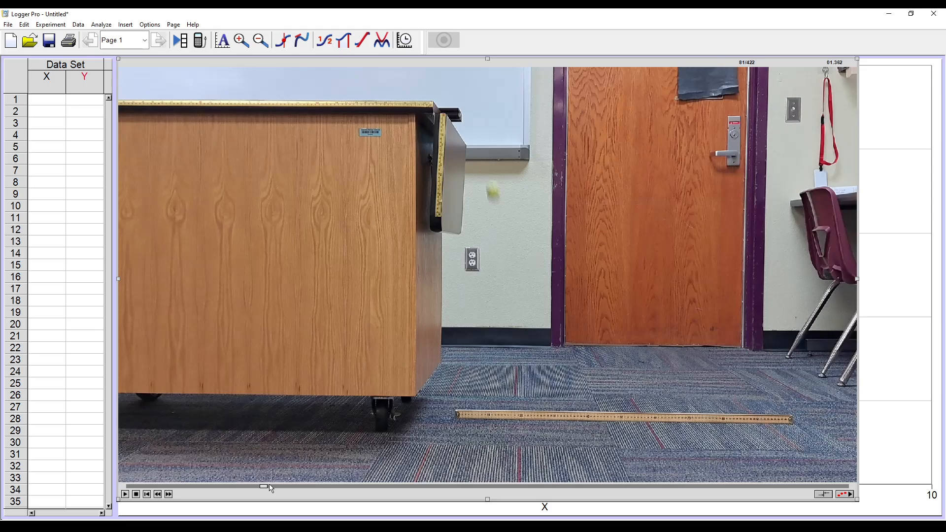
drag(270, 488, 118, 487)
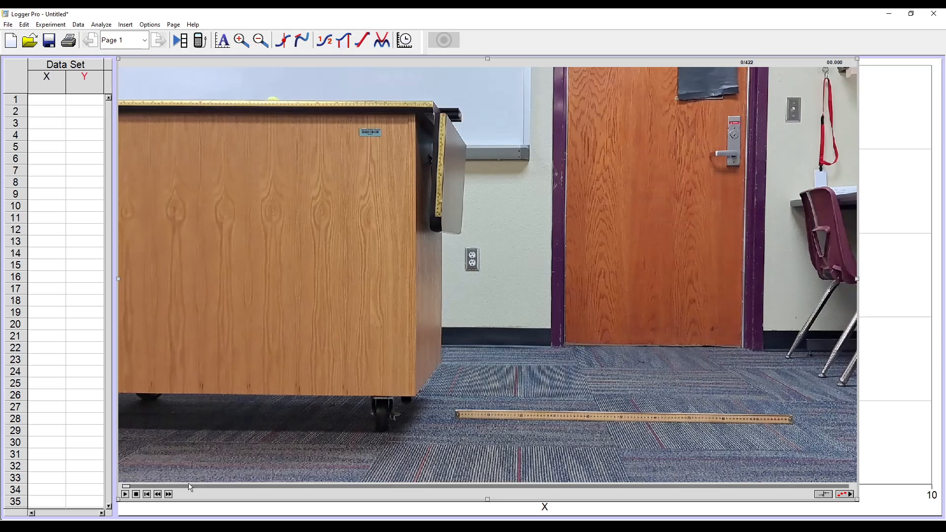
Step: Advance the movie to frame 69, where the ball has just left the table edge
drag(127, 487, 238, 495)
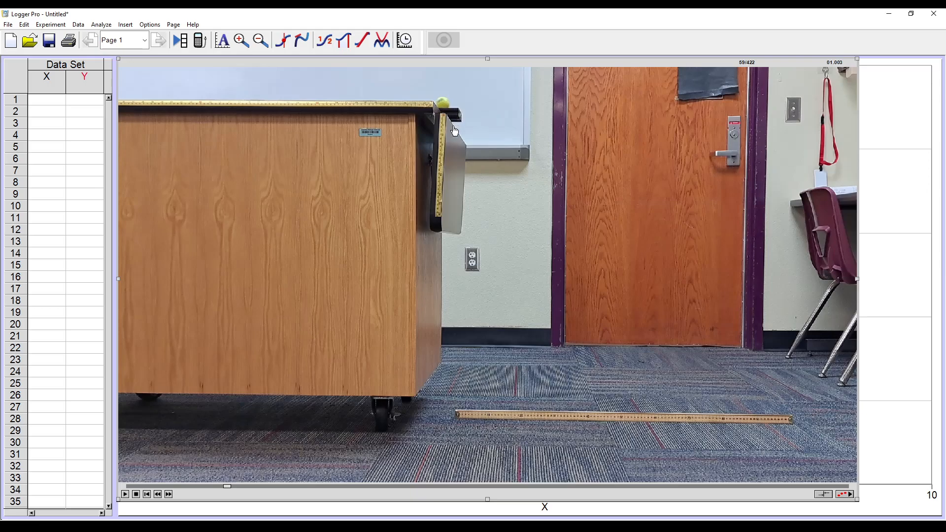
click(168, 494)
click(168, 494)
click(168, 494)
click(168, 495)
click(169, 494)
click(168, 494)
click(169, 494)
click(169, 494)
click(168, 494)
click(168, 494)
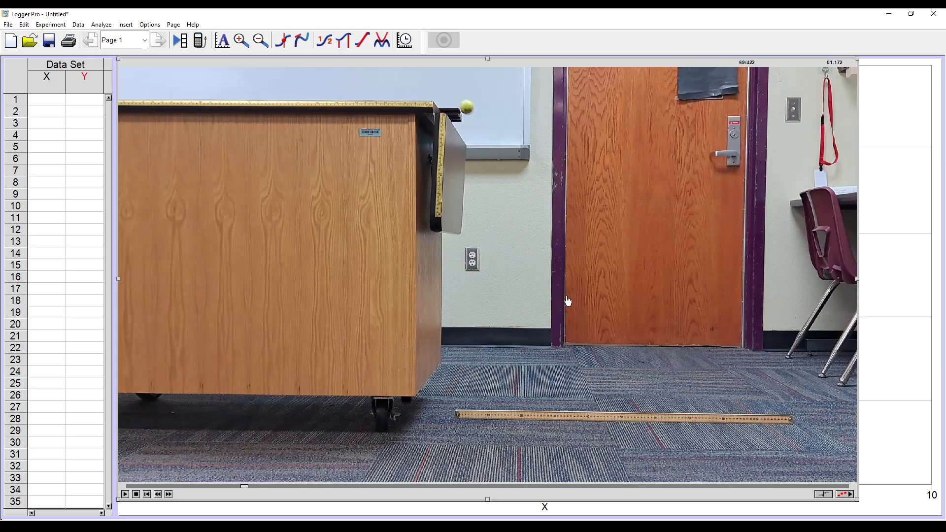
Step: Enable video analysis and set the origin at meter stick level on the floor, directly below the ball
click(850, 495)
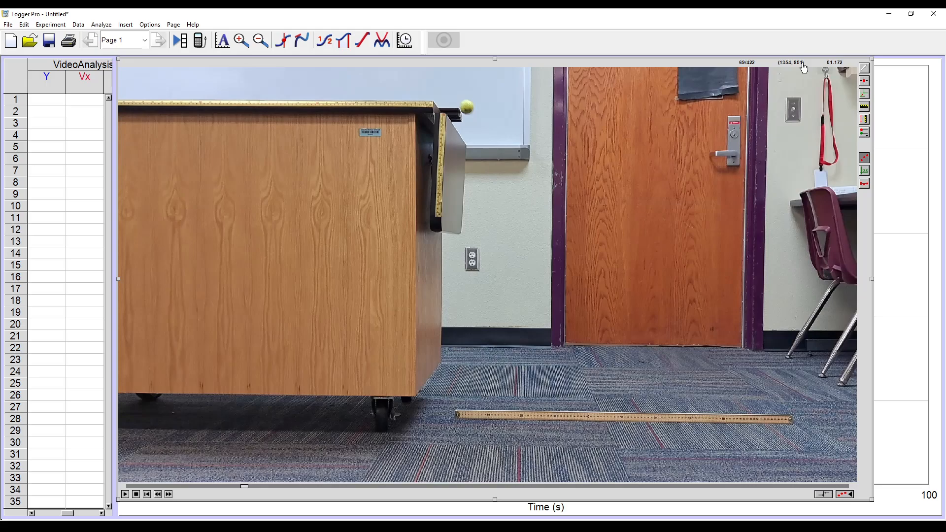
click(870, 96)
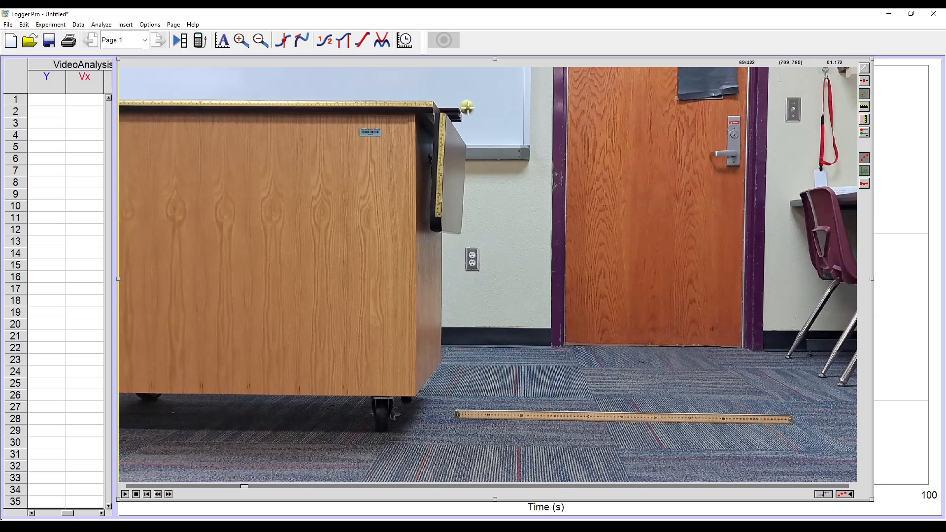
click(467, 107)
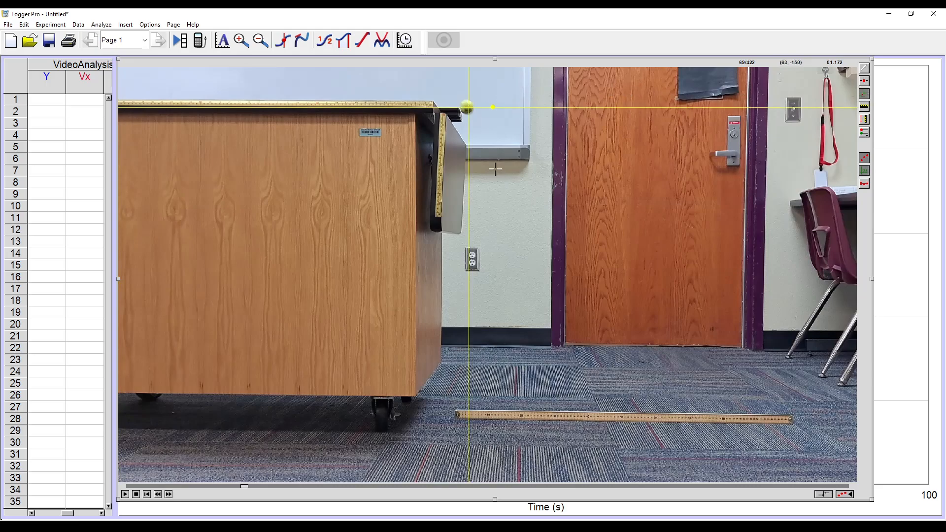
click(466, 106)
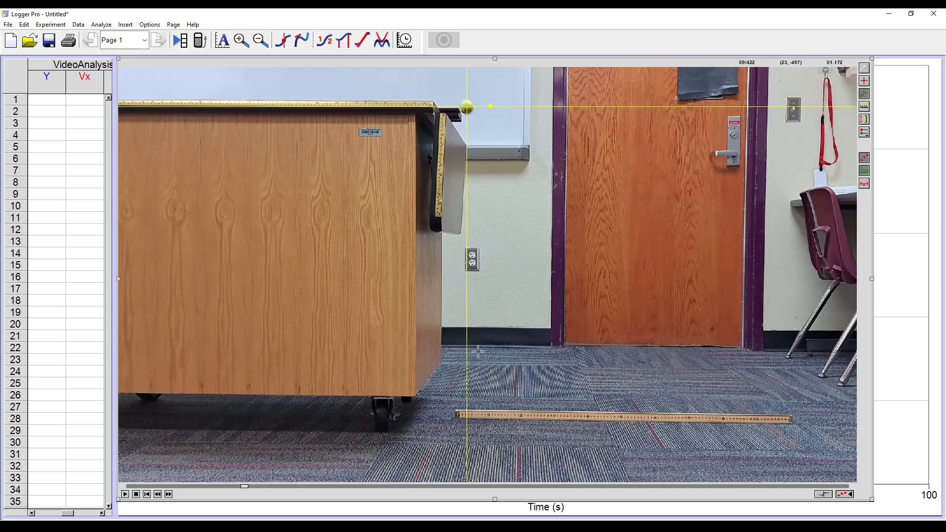
click(467, 414)
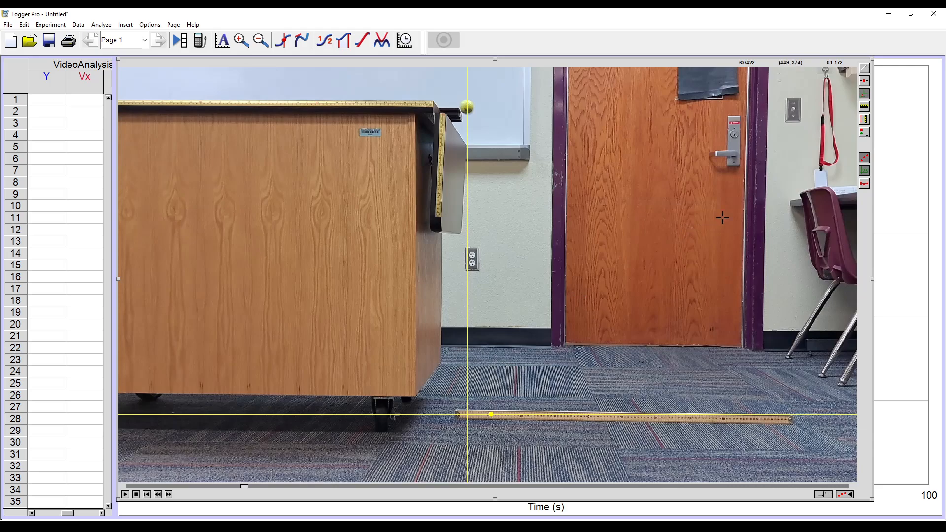
Step: Set the movie scale along the full length of the meter stick on the floor to 1 m
click(866, 107)
drag(457, 413, 791, 418)
drag(792, 417, 792, 419)
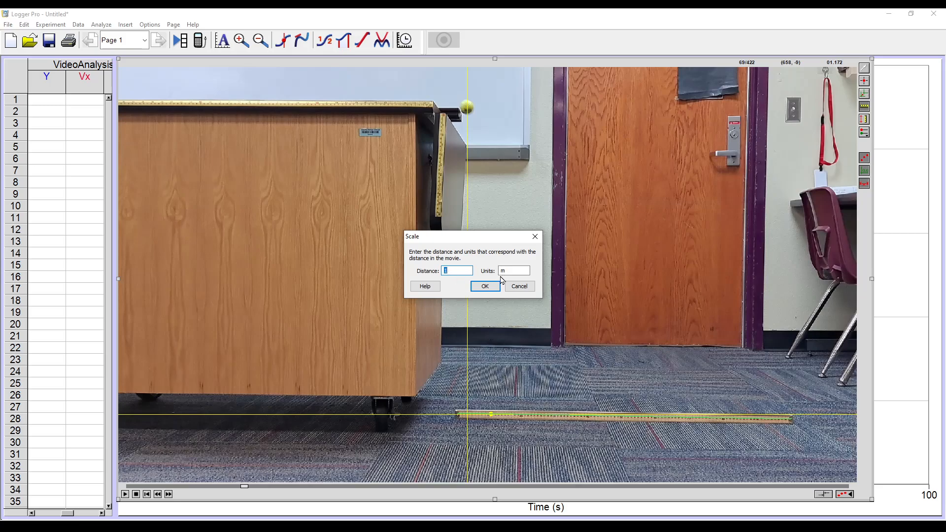
click(485, 287)
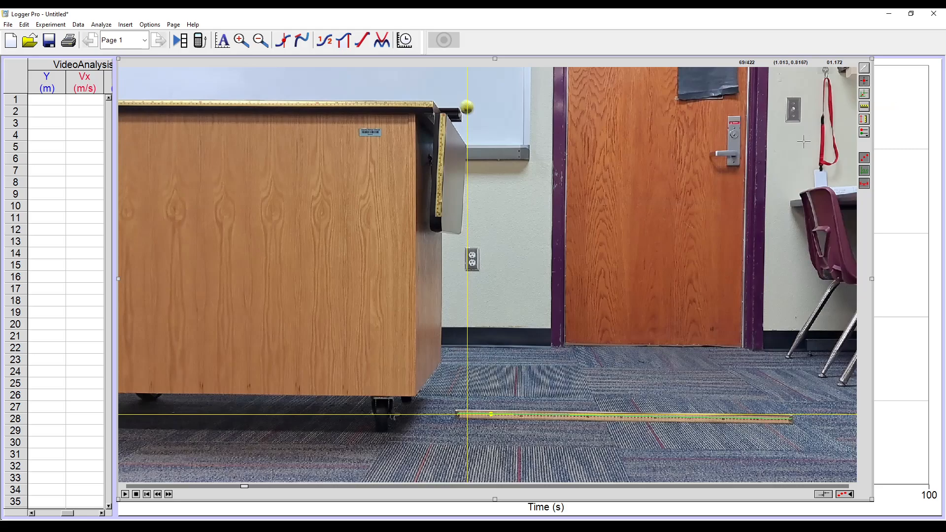
Step: Mark the ball's first position at frame 69 and widen the data table to show the Time, X and Y columns
click(864, 81)
click(467, 106)
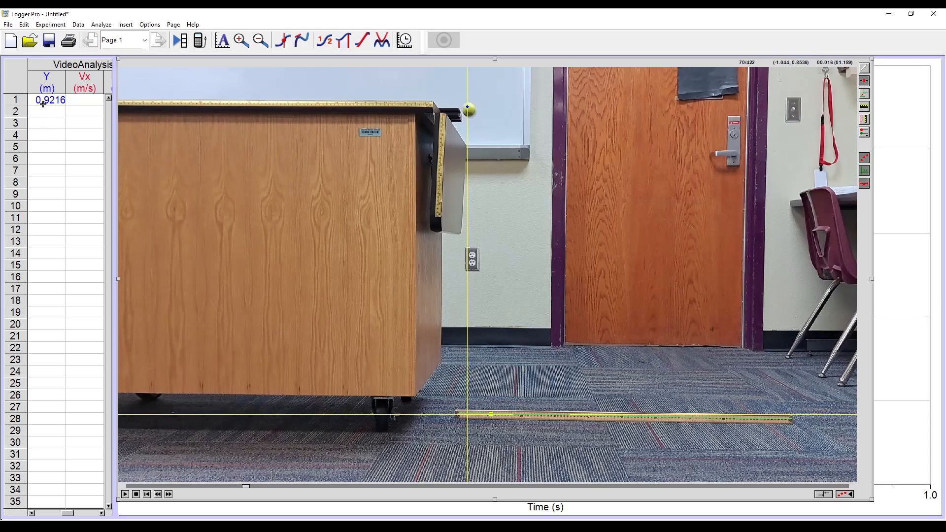
click(69, 515)
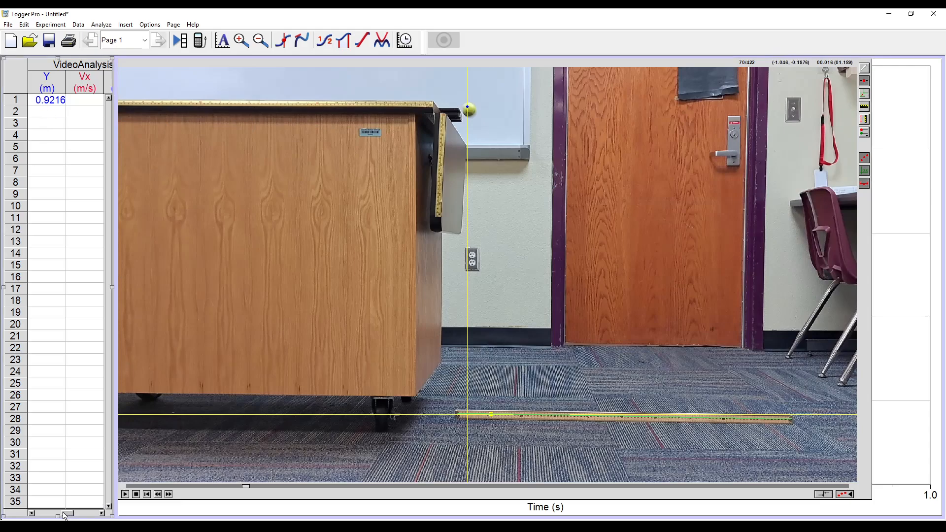
drag(65, 515, 57, 515)
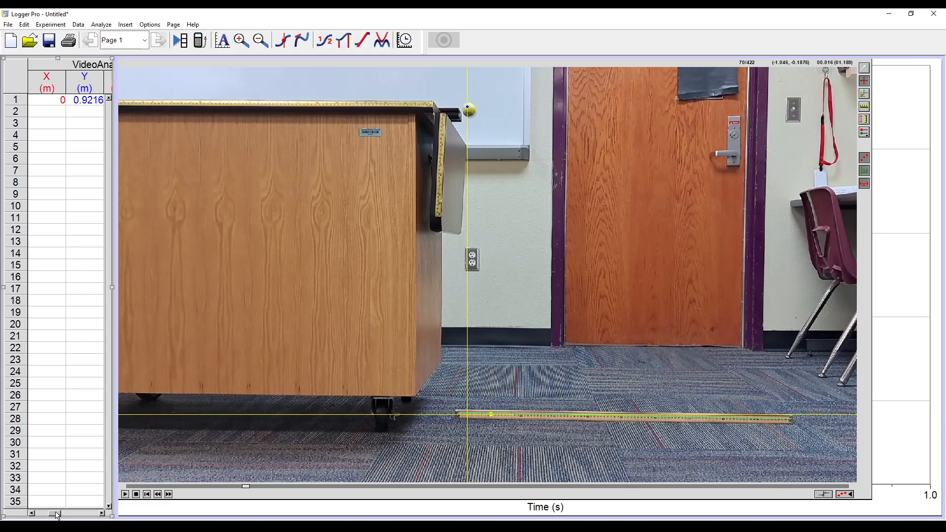
drag(47, 515, 43, 515)
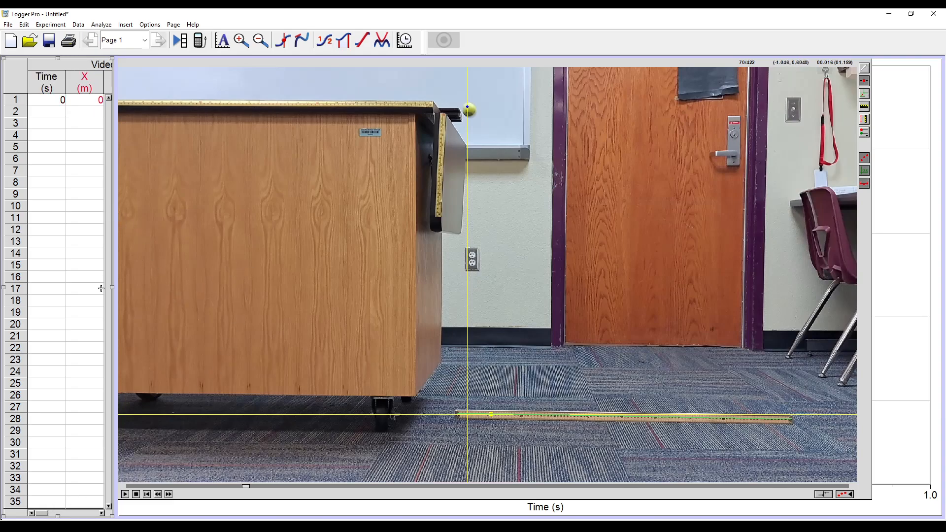
drag(113, 288, 152, 294)
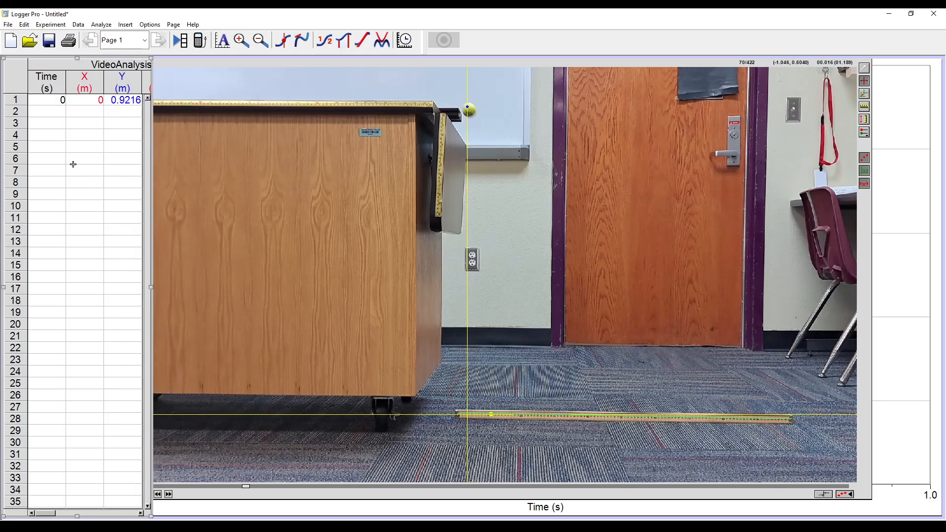
Step: Mark the ball's position in every frame from 70 to 91, until it nearly reaches the floor, and narrow the movie to uncover the Y column
click(468, 110)
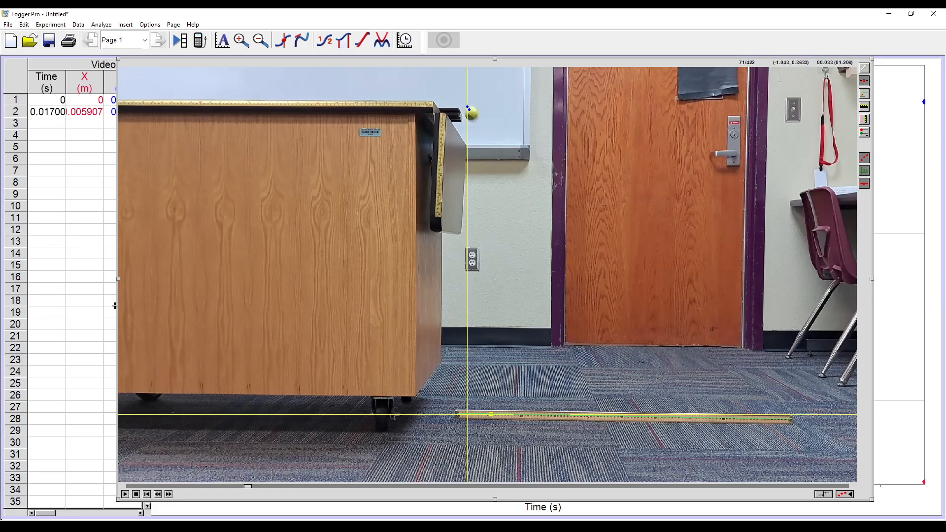
drag(119, 279, 153, 275)
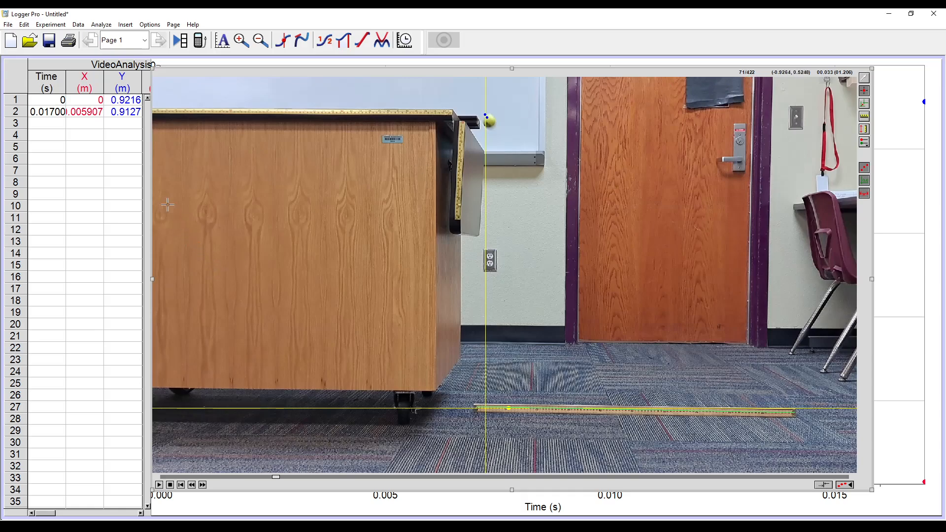
click(489, 122)
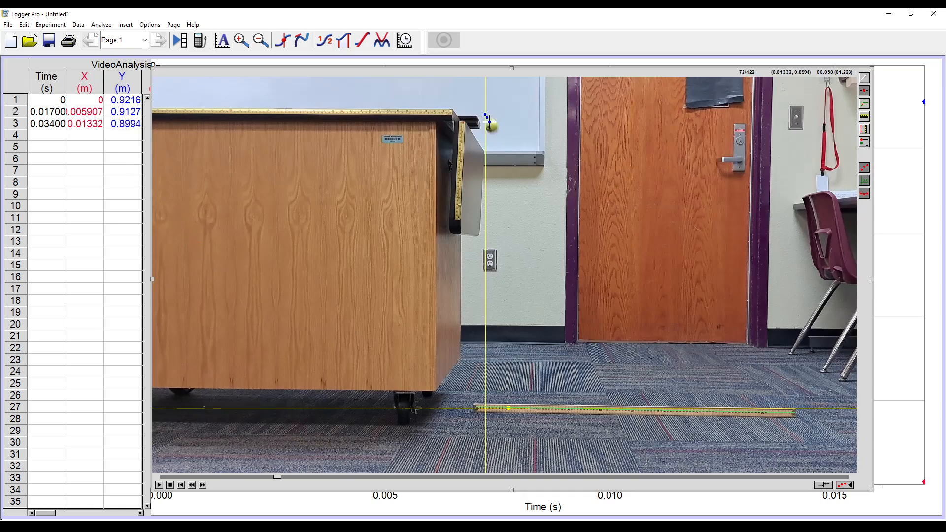
click(491, 126)
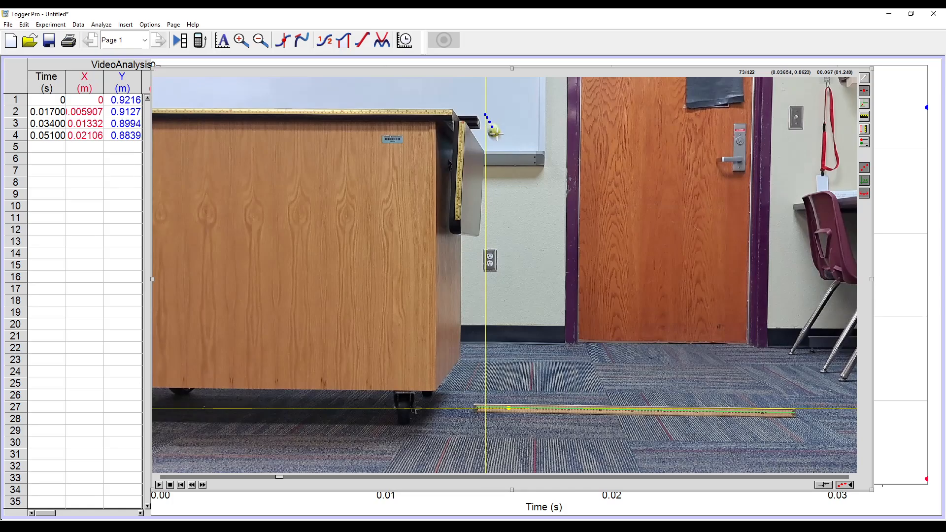
click(495, 135)
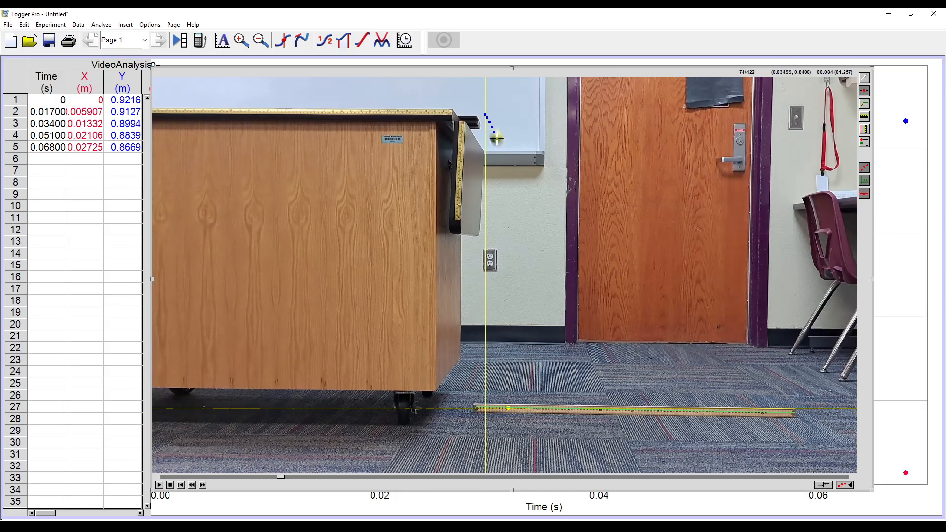
click(496, 139)
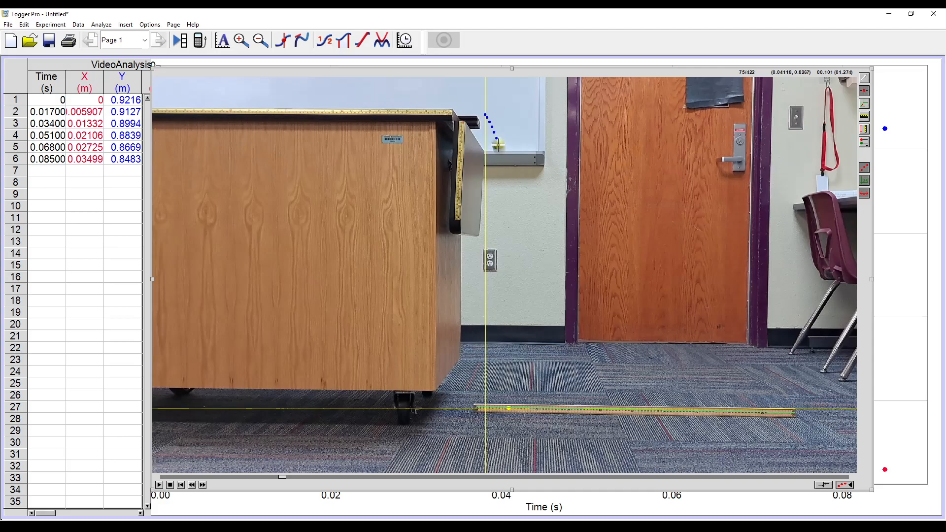
click(498, 145)
click(501, 156)
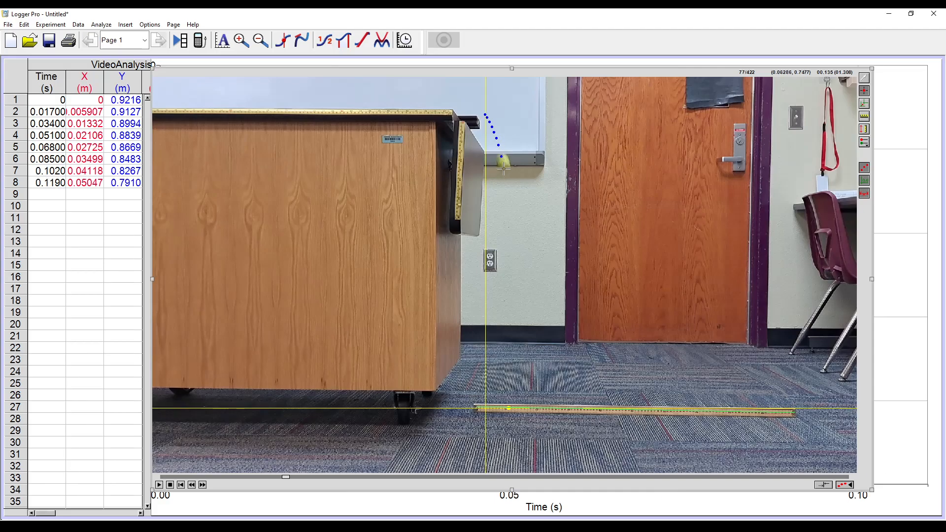
click(503, 163)
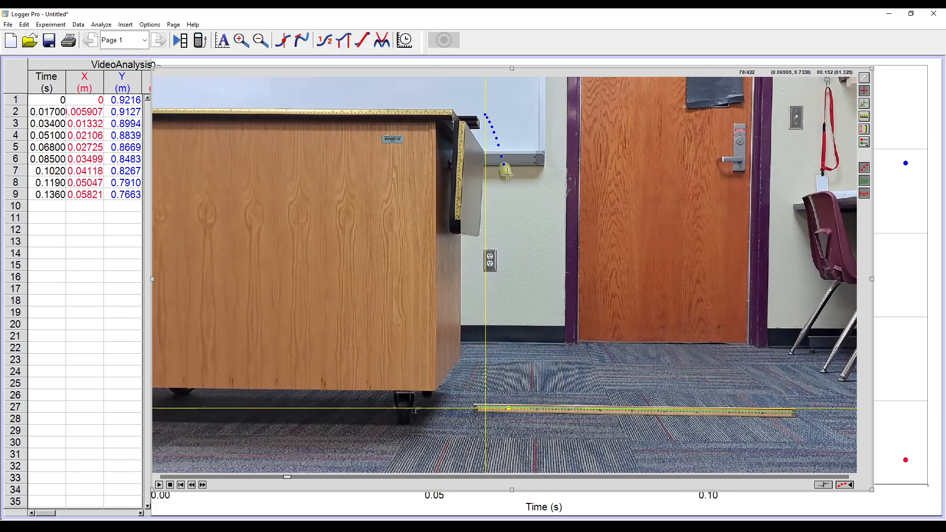
click(506, 174)
click(508, 185)
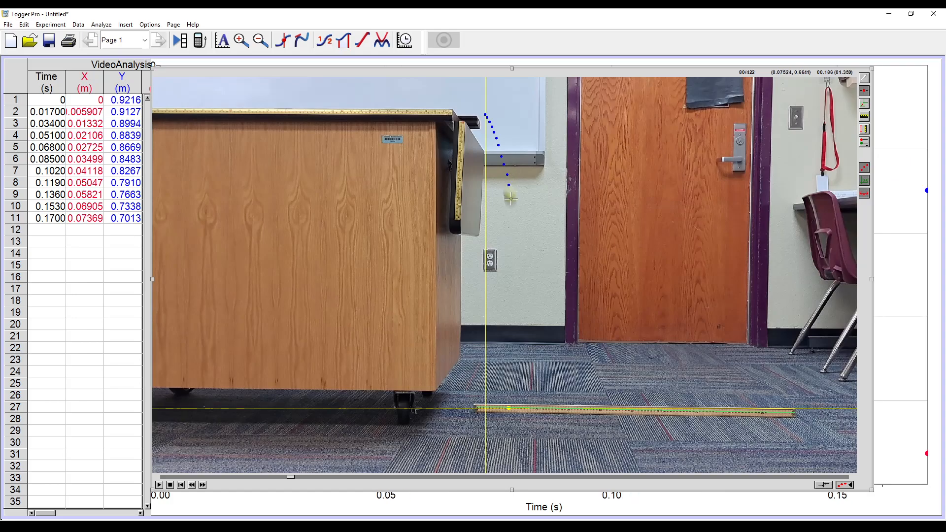
click(509, 197)
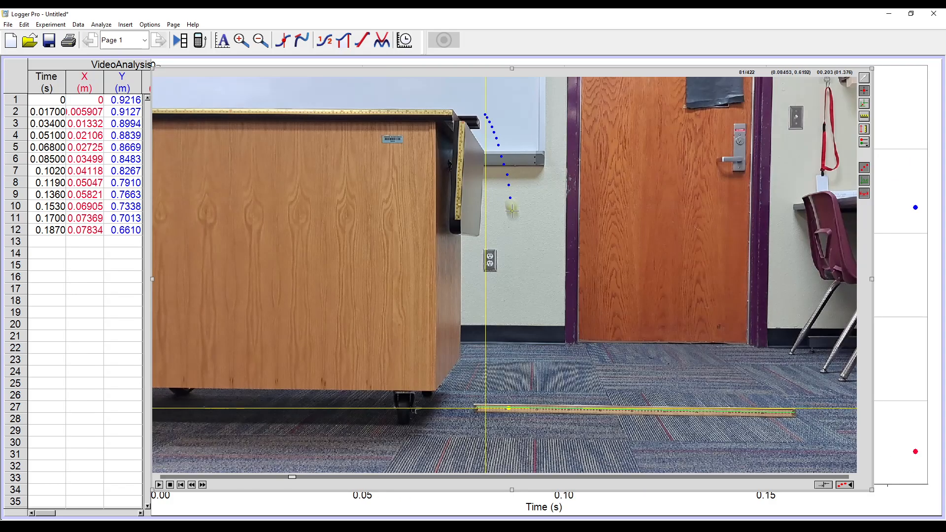
click(511, 211)
click(514, 223)
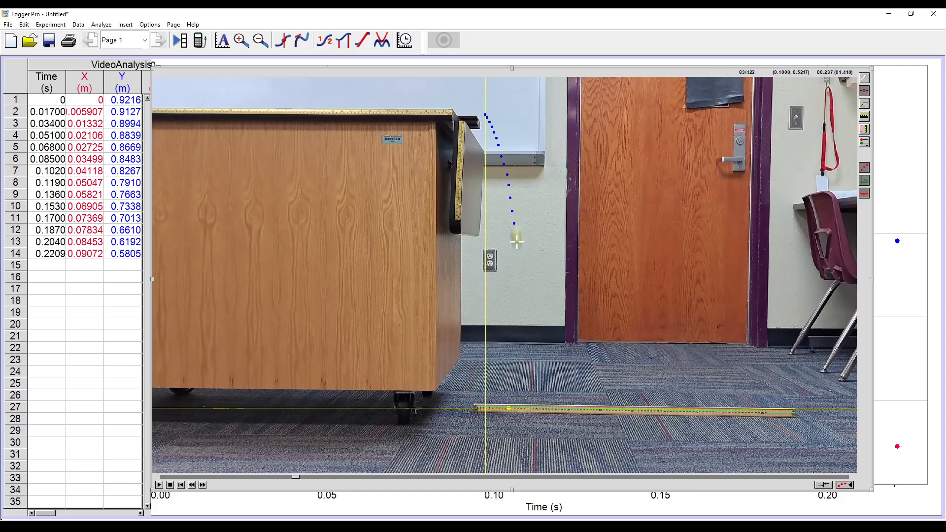
click(516, 237)
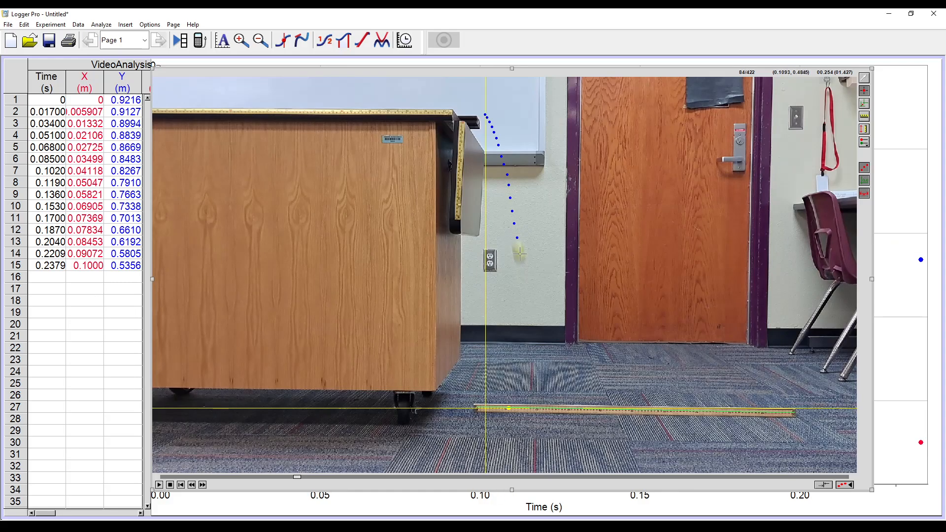
click(520, 253)
click(521, 268)
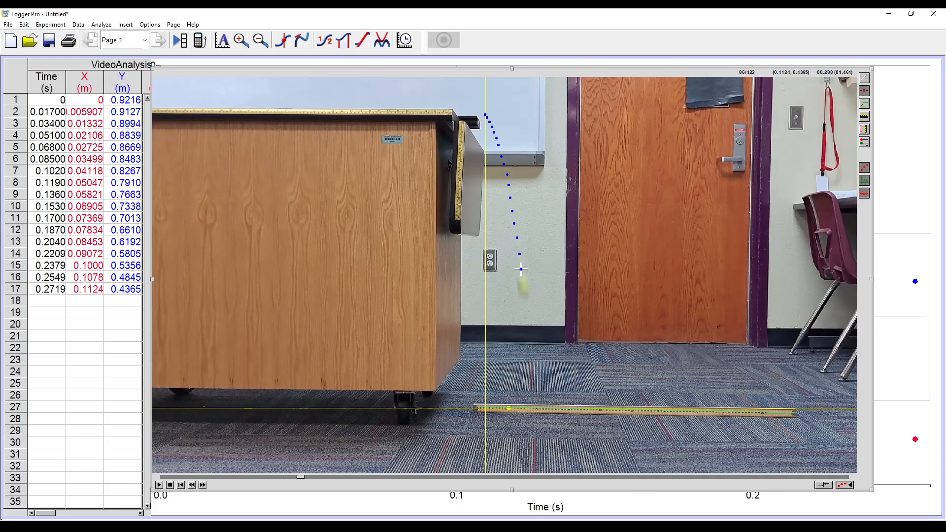
click(522, 286)
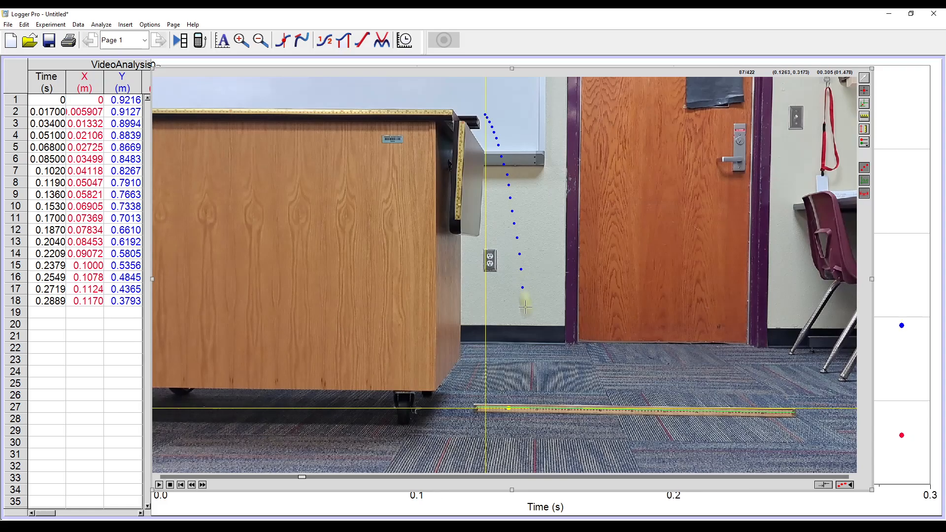
click(525, 306)
click(529, 331)
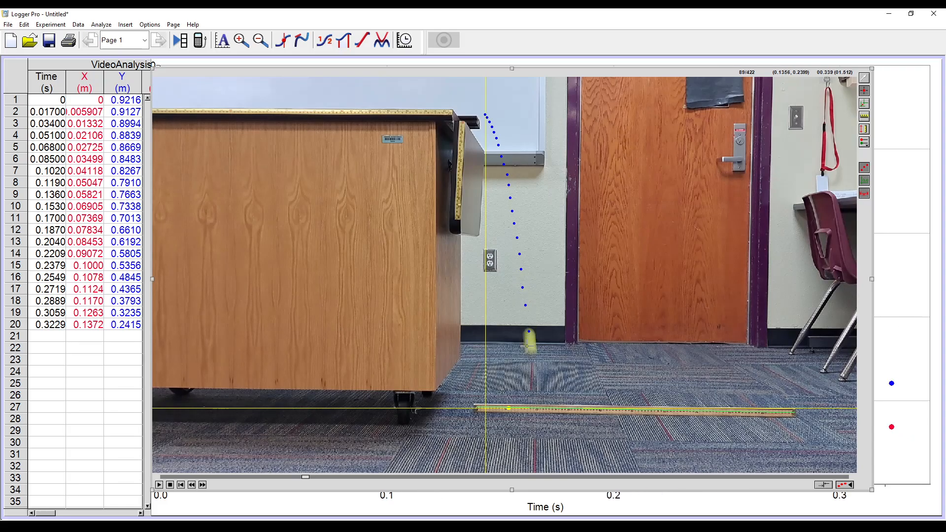
click(530, 349)
click(533, 366)
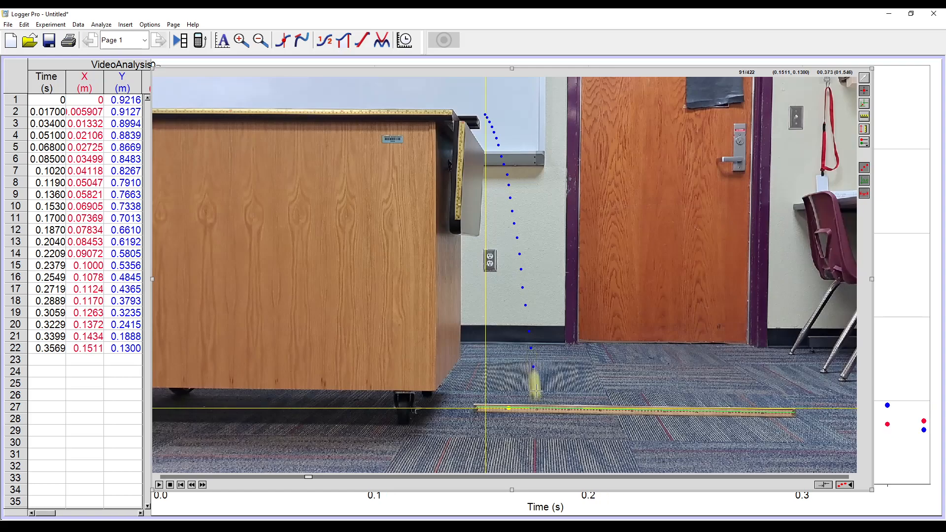
click(535, 393)
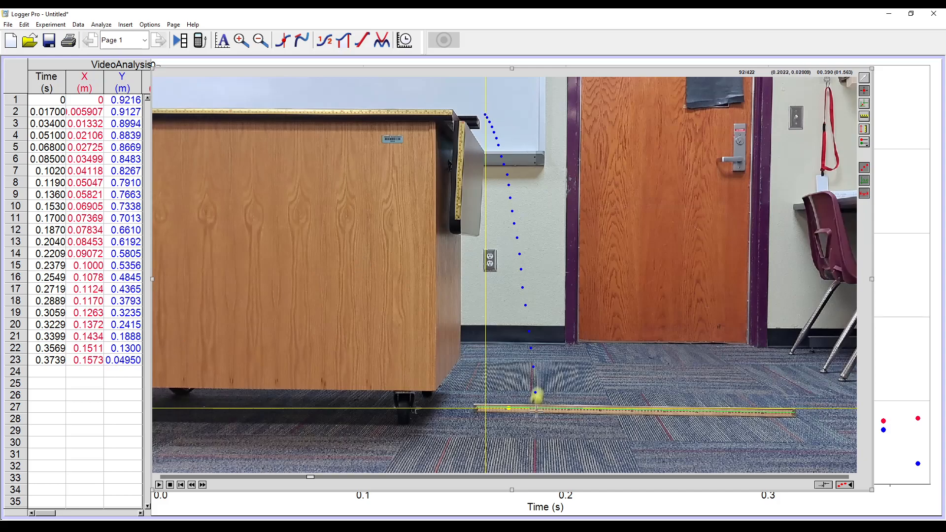
Step: Replay the movie to its end, rewinding to before the ball leaves the table, to compare its motion with the marked points
click(159, 485)
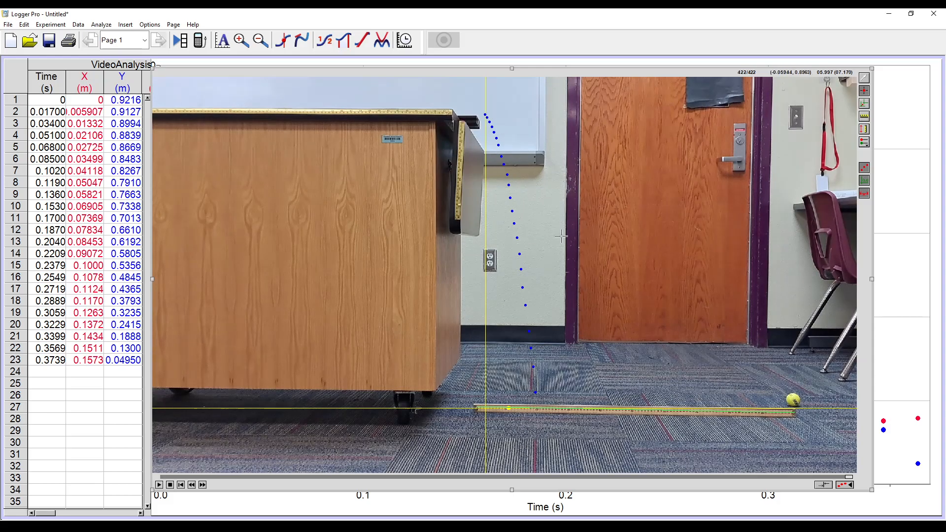
click(159, 485)
drag(405, 478, 197, 475)
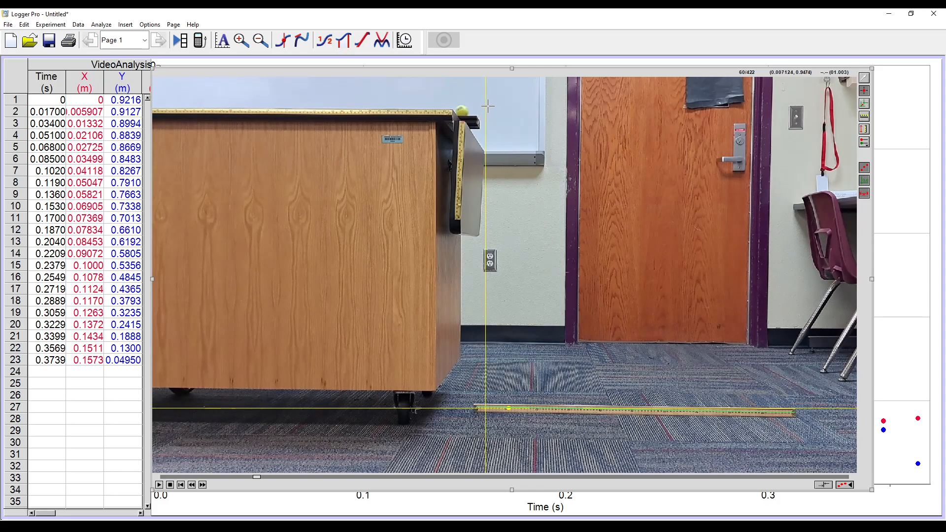
click(159, 486)
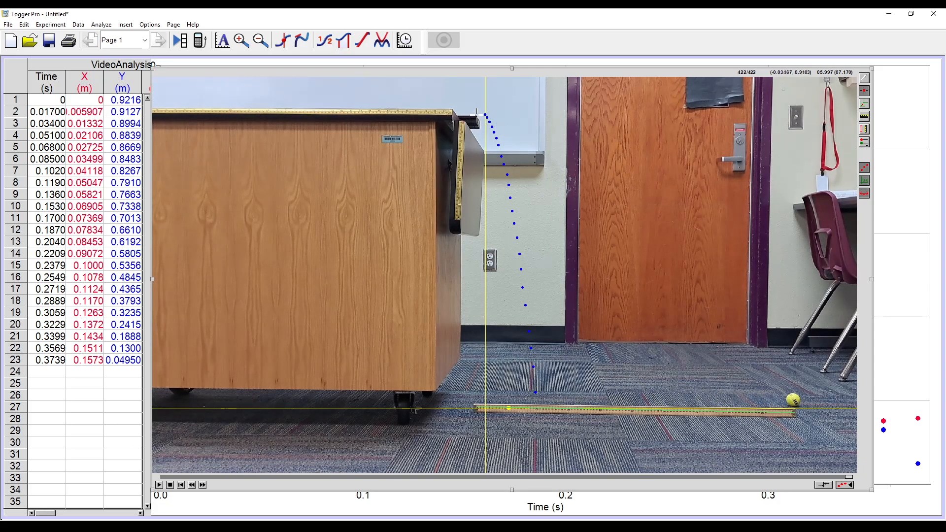
Step: Send the movie behind the graph and narrow the graph so the data table's Y column is uncovered
right_click(618, 233)
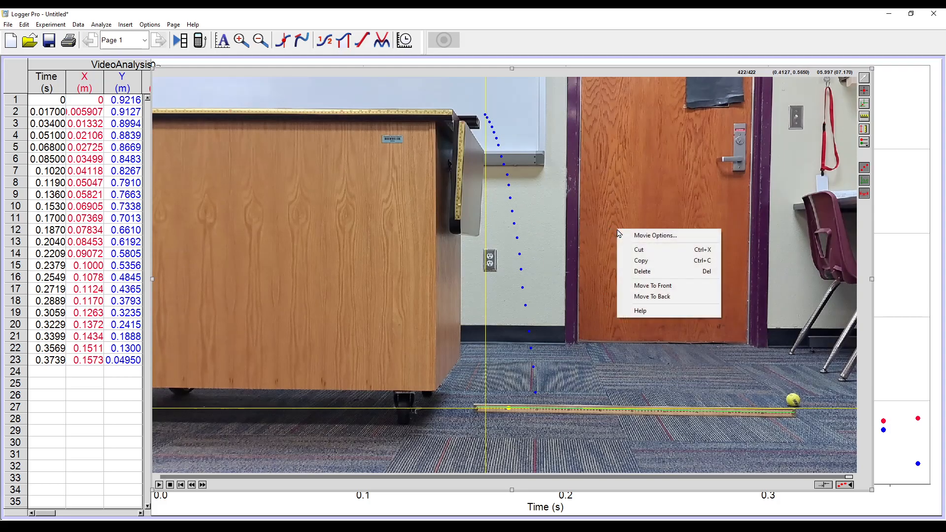
click(638, 297)
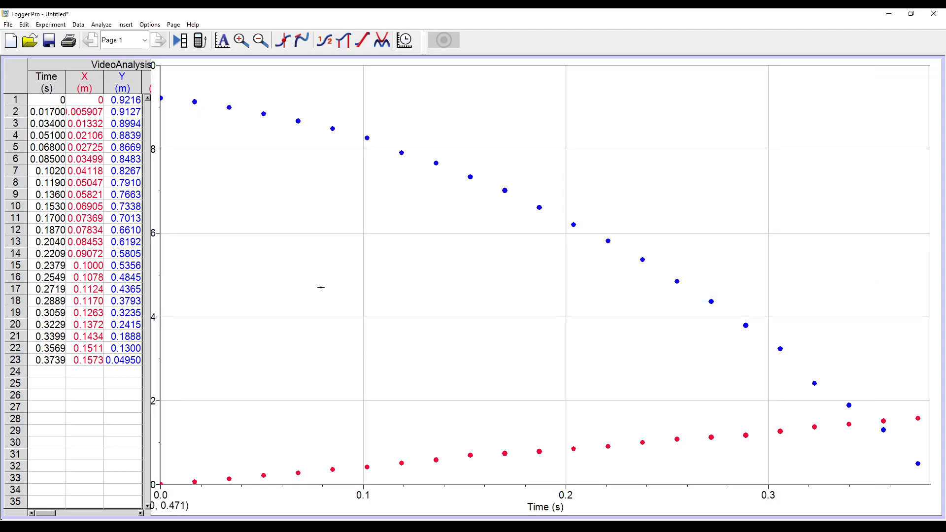
click(509, 72)
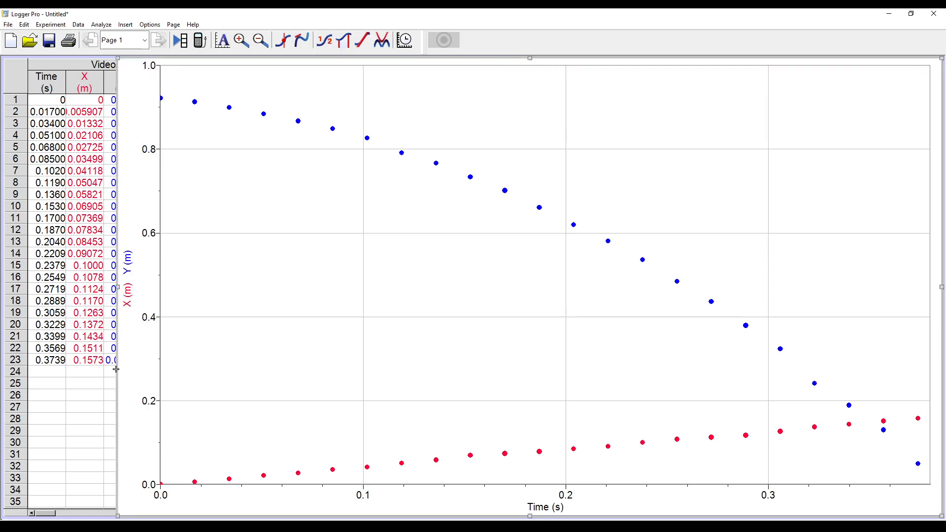
drag(117, 289, 151, 289)
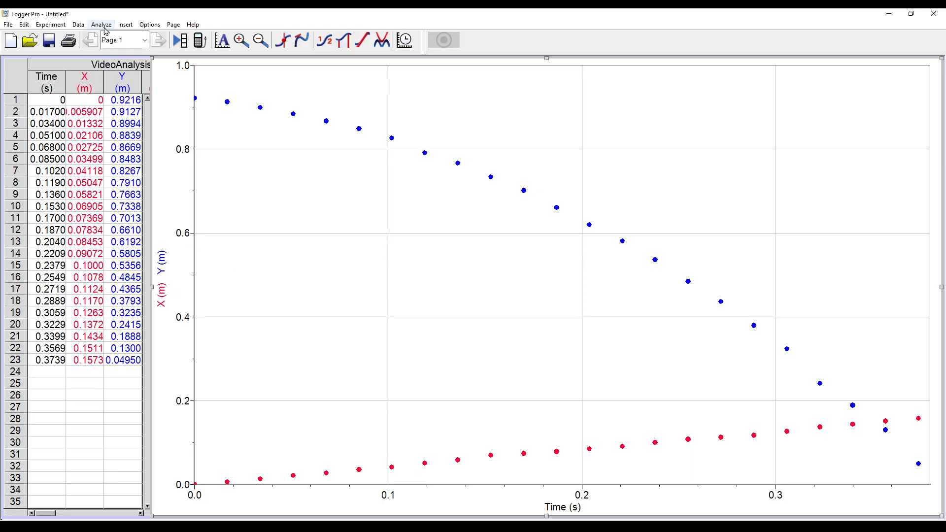
Step: Insert a new graph and place it in the page's upper-right corner
click(131, 27)
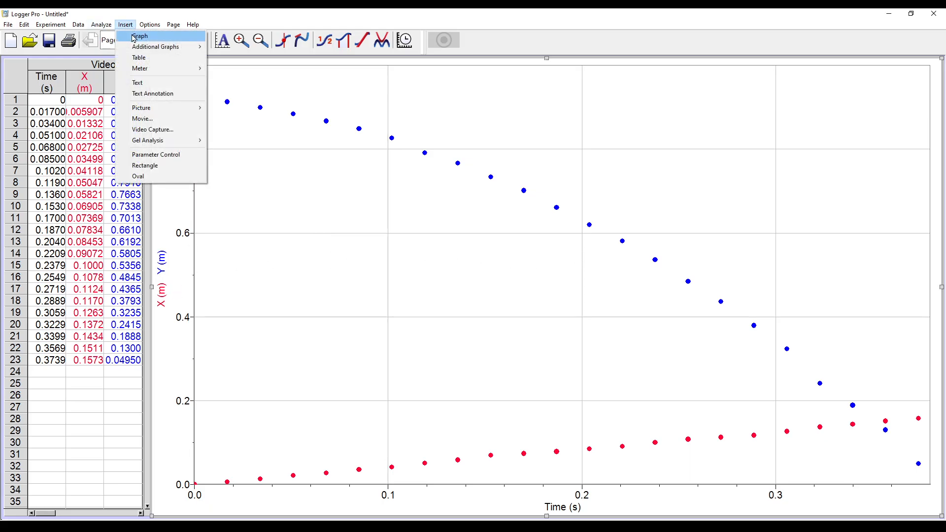
click(134, 38)
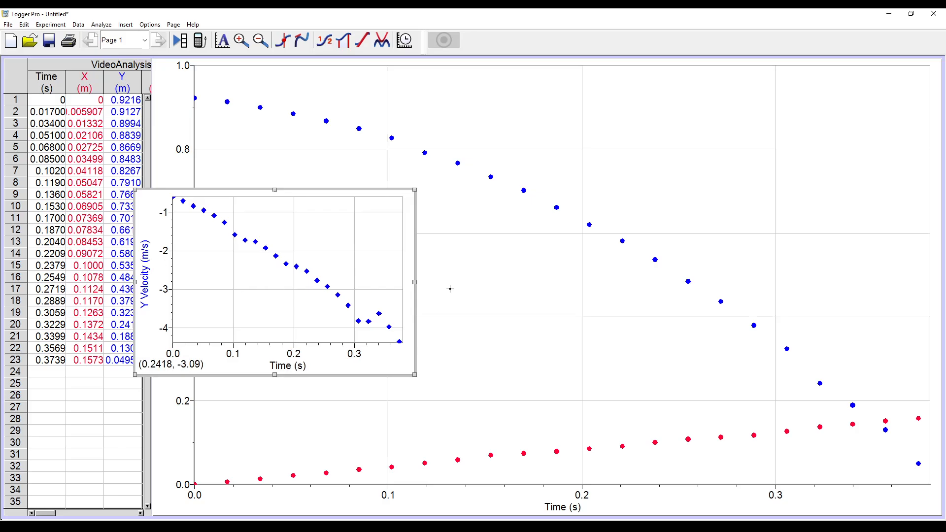
click(148, 196)
click(245, 192)
drag(248, 195, 774, 65)
key(Delete)
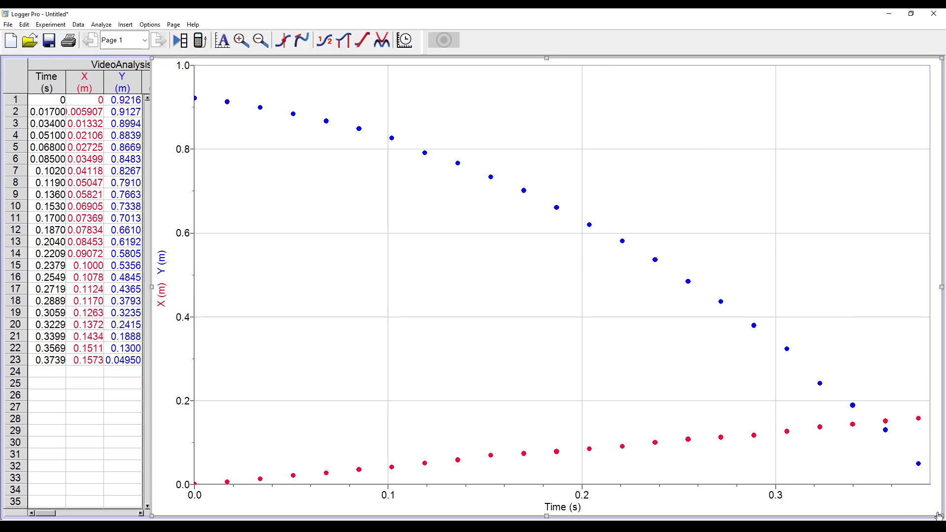
Step: Shrink the X and Y position graph to the upper part of the page and widen the data table to show the Vx and Vy columns
drag(940, 516, 469, 262)
drag(348, 59, 411, 63)
click(146, 276)
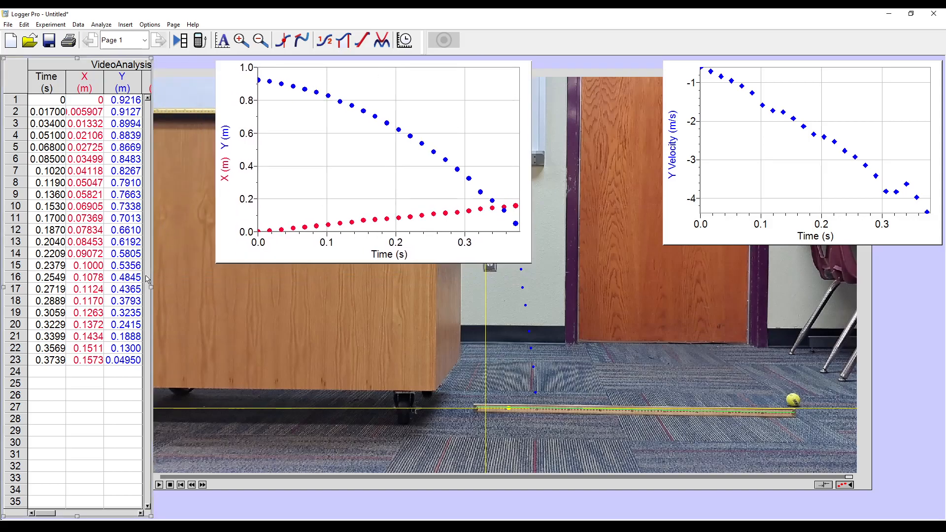
drag(152, 288, 231, 283)
mouse_move(321, 69)
mouse_down()
mouse_move(352, 73)
mouse_move(339, 66)
mouse_up()
Step: Enlarge the position graph and the Y Velocity graph to matching heights so they sit side by side above the movie
click(672, 69)
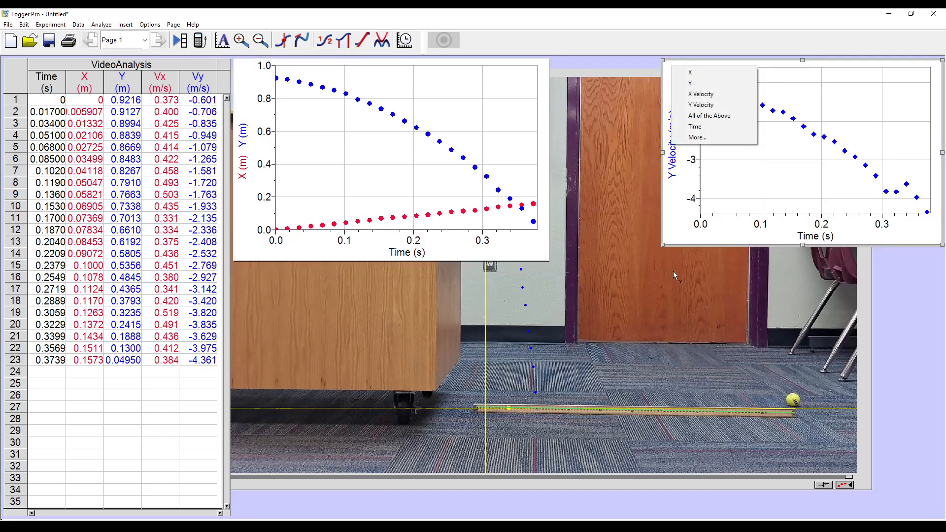
click(664, 245)
drag(664, 246, 606, 278)
click(543, 255)
drag(549, 261, 579, 278)
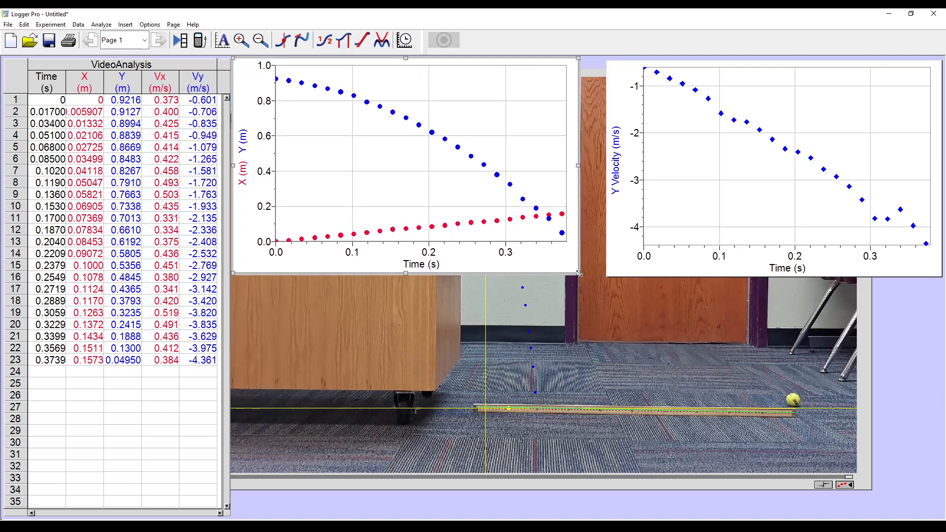
click(622, 266)
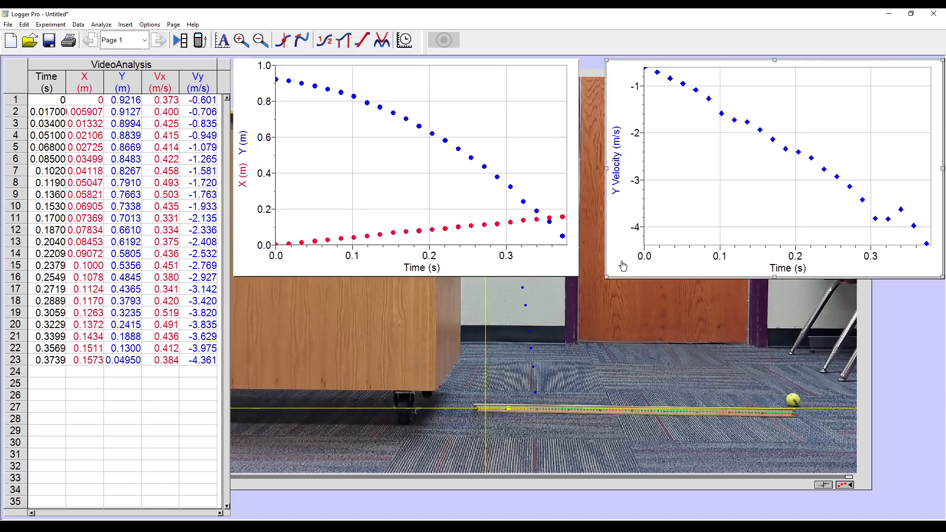
click(615, 243)
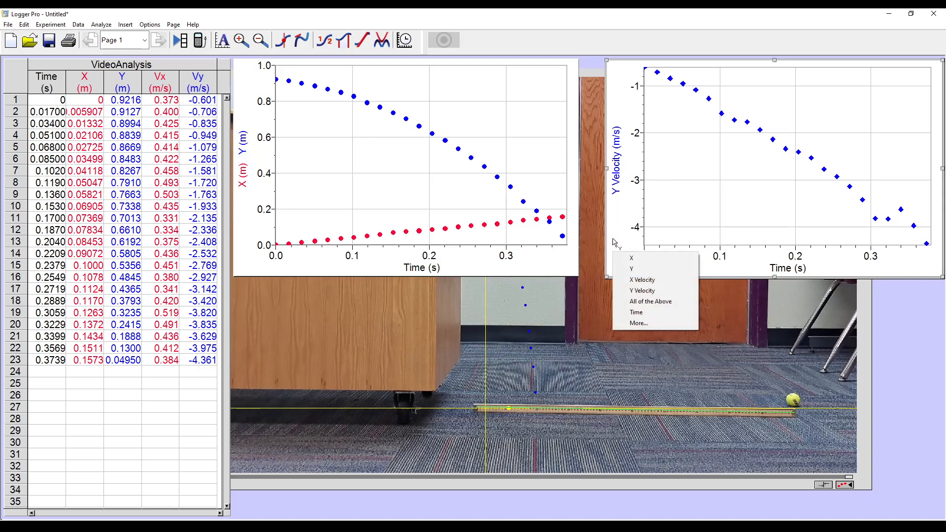
click(753, 66)
drag(607, 274, 580, 277)
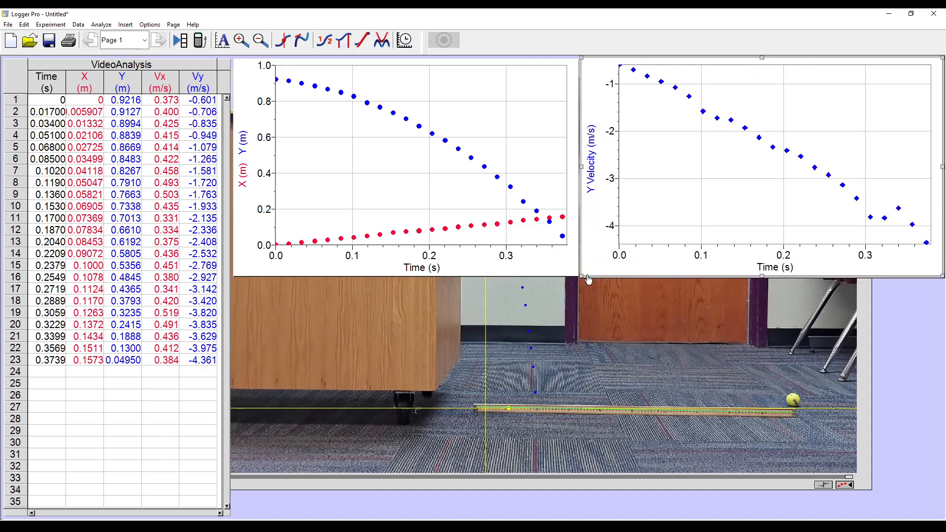
Step: Set the position graph's vertical axis to plot only X against time
click(245, 151)
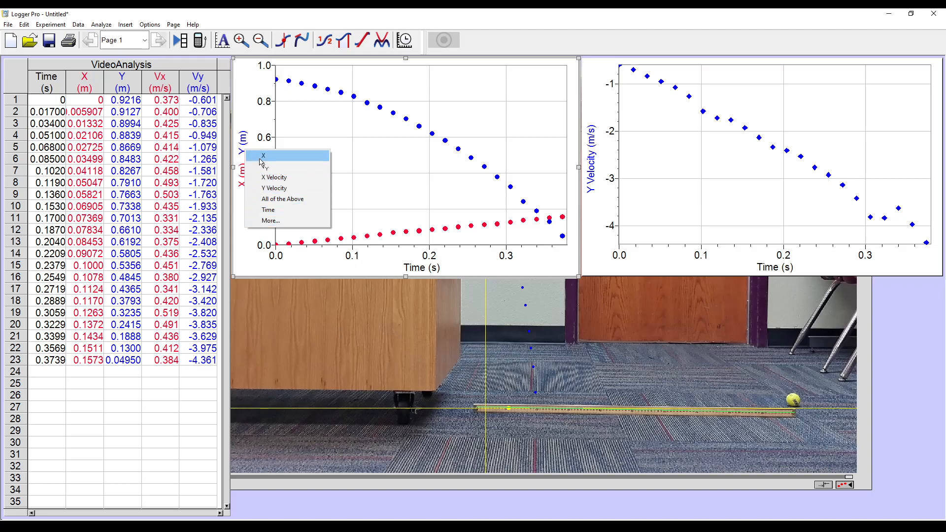
click(261, 157)
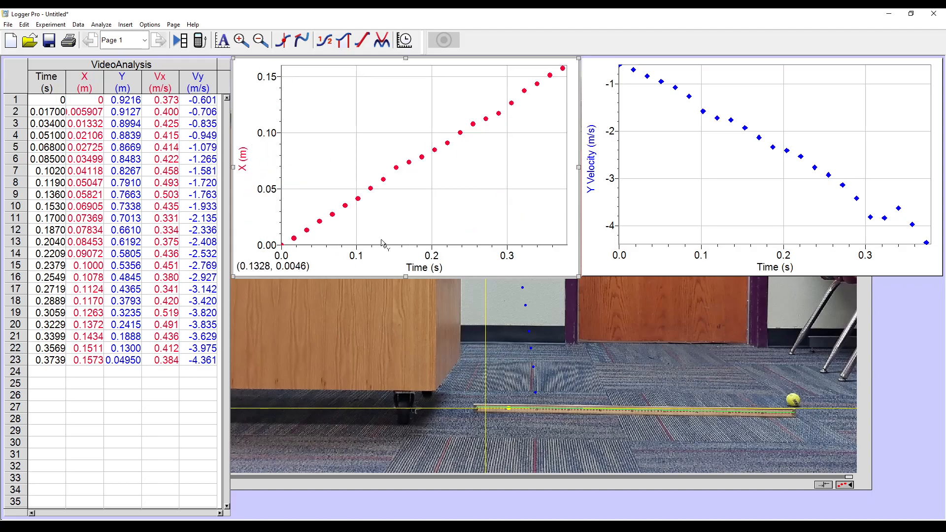
Step: Set the vertical axis of the graph beside the X graph to plot Y against time
click(590, 167)
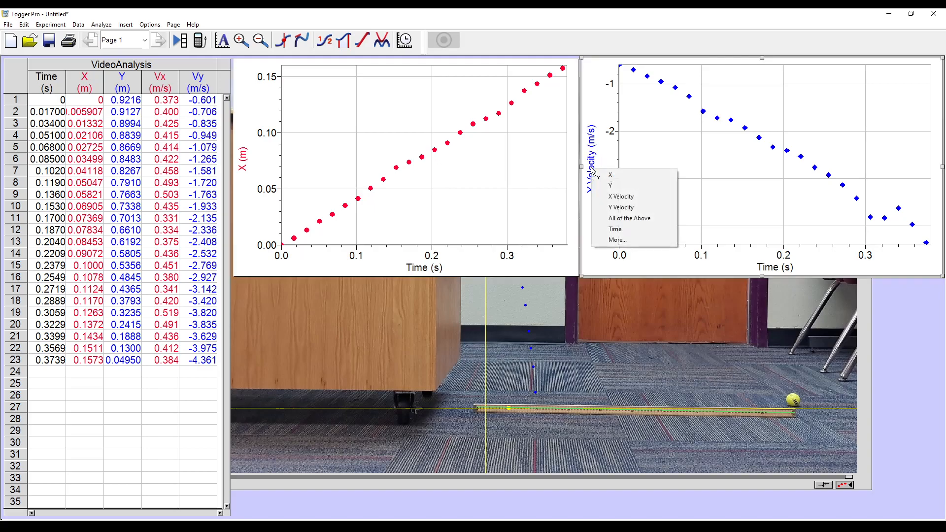
click(614, 183)
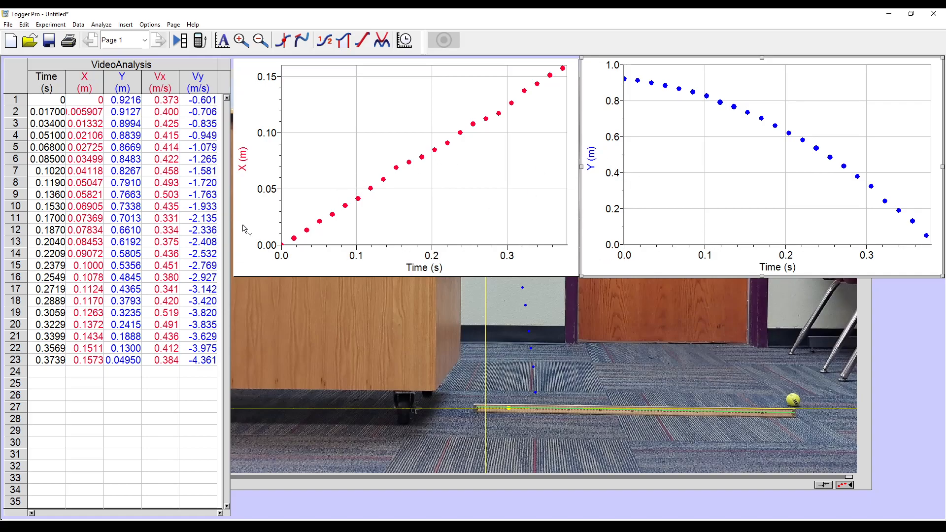
Step: Insert a graph of X Velocity against time and size it to fill the space below the X graph
click(125, 24)
click(133, 34)
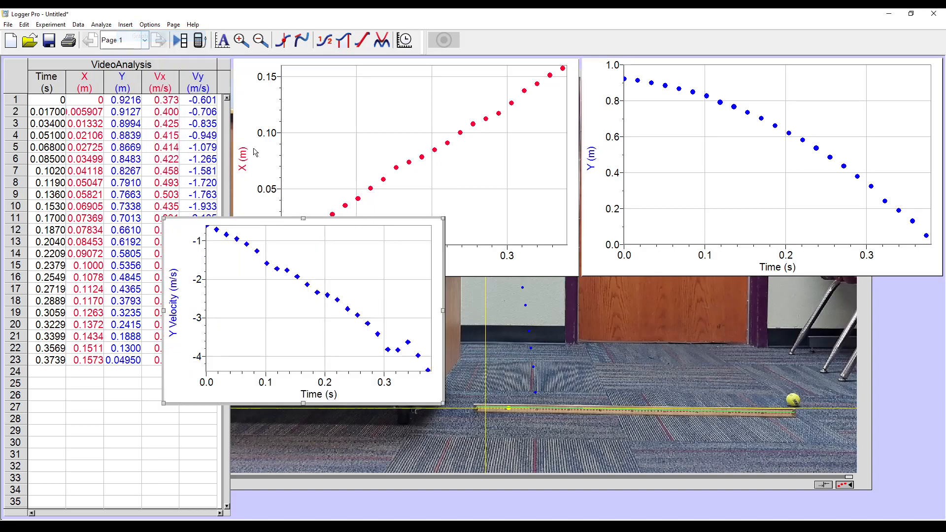
click(175, 222)
click(278, 221)
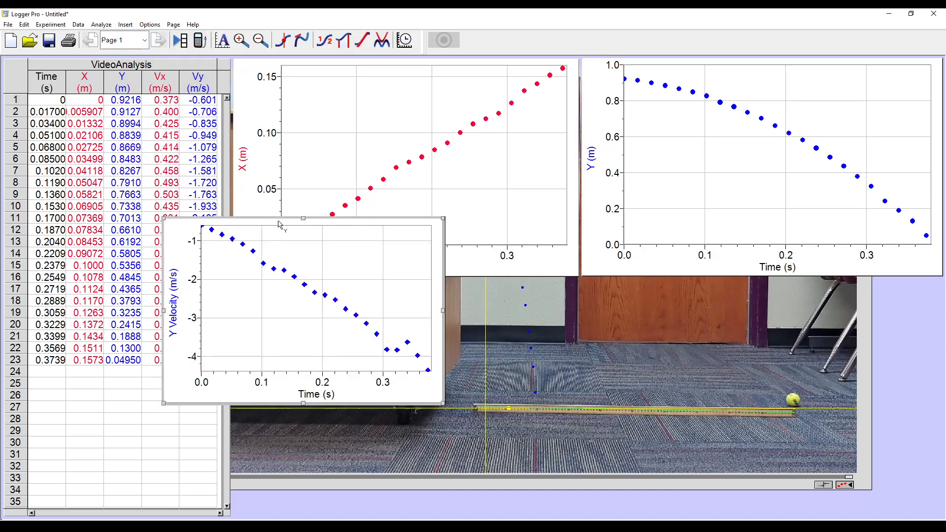
drag(293, 233, 352, 285)
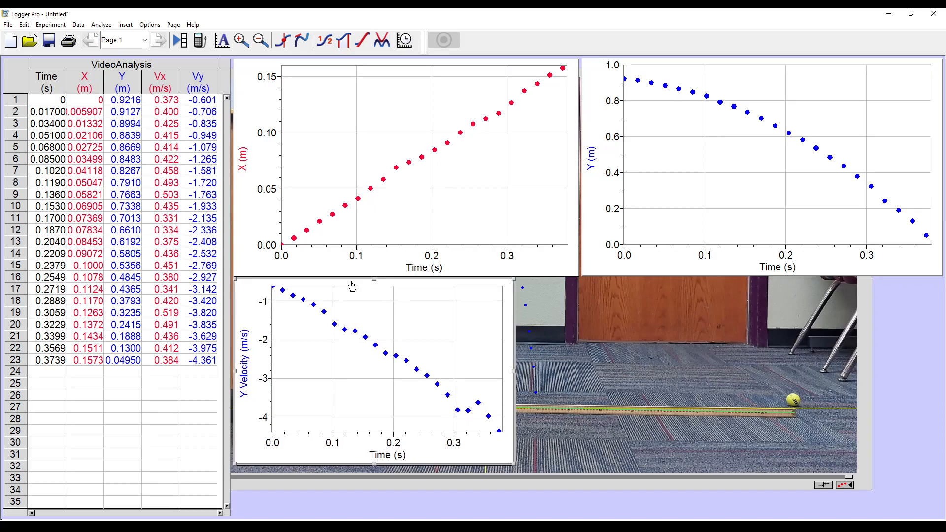
drag(514, 465, 578, 506)
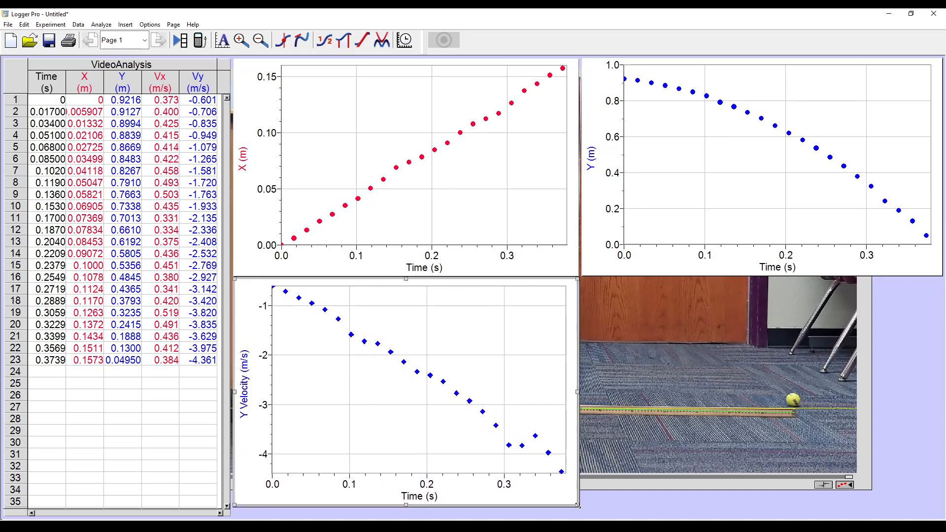
click(249, 394)
click(270, 418)
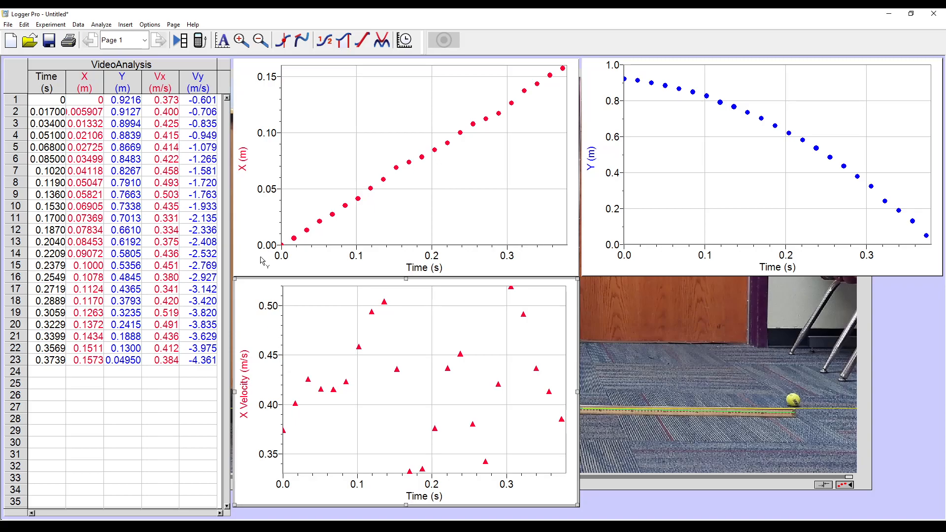
Step: Insert a graph of Y Velocity against time and size it to fill the space below the Y graph
click(125, 24)
click(136, 37)
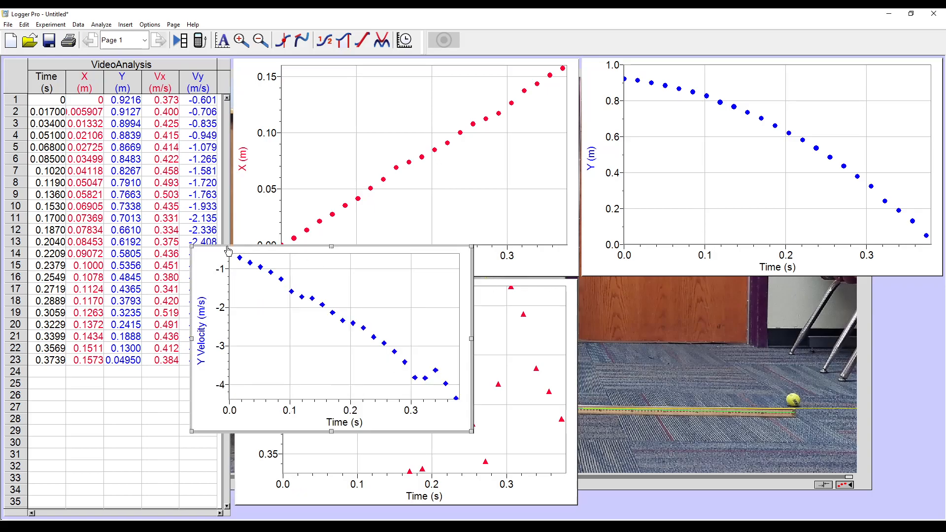
drag(301, 253, 691, 284)
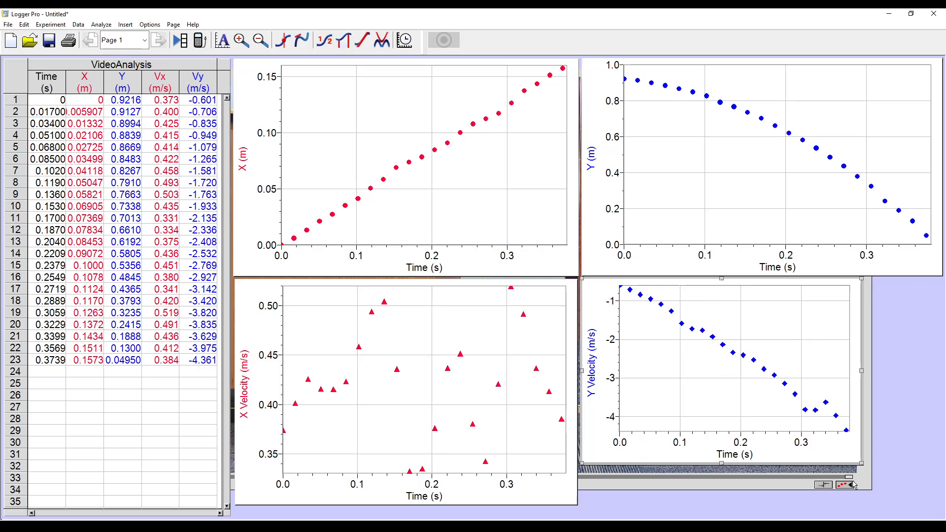
drag(861, 464, 940, 502)
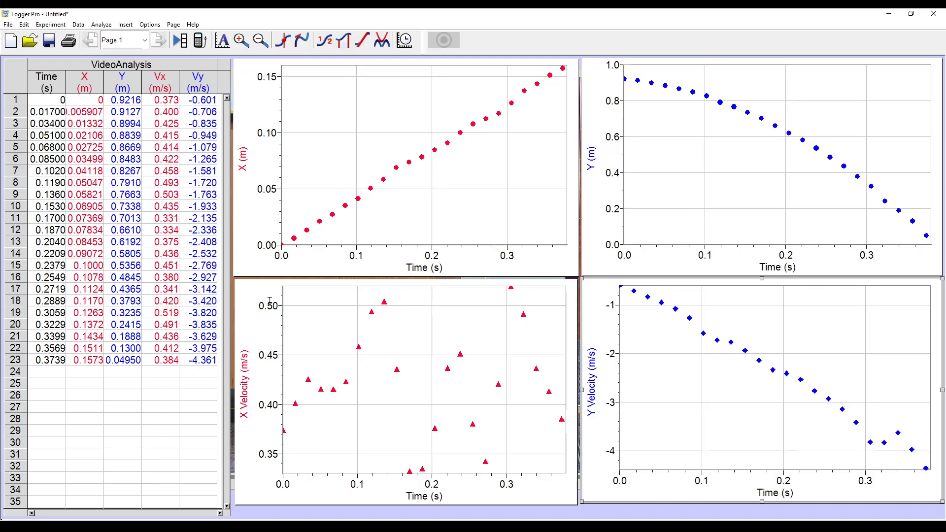
Step: Autoscale the X Velocity graph from 0 and raise its vertical axis maximum slightly to fit the highest points
right_click(272, 393)
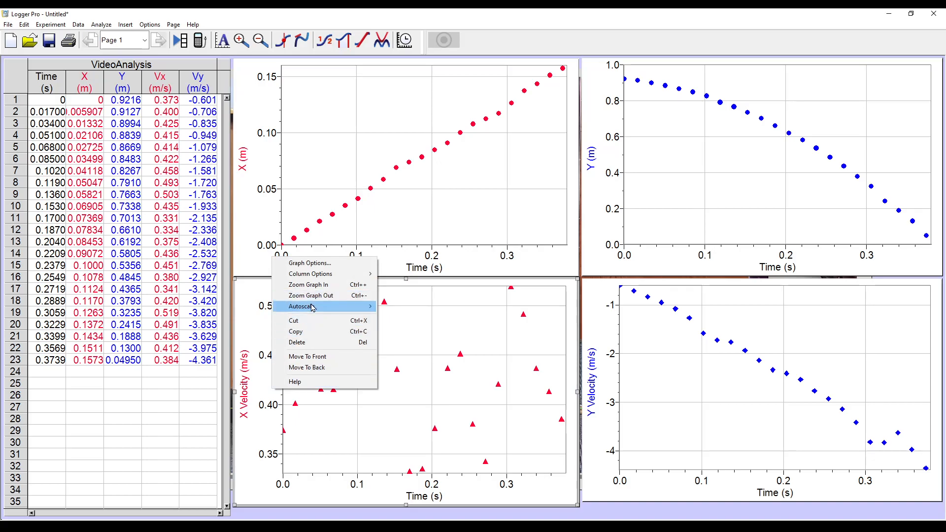
mouse_move(315, 306)
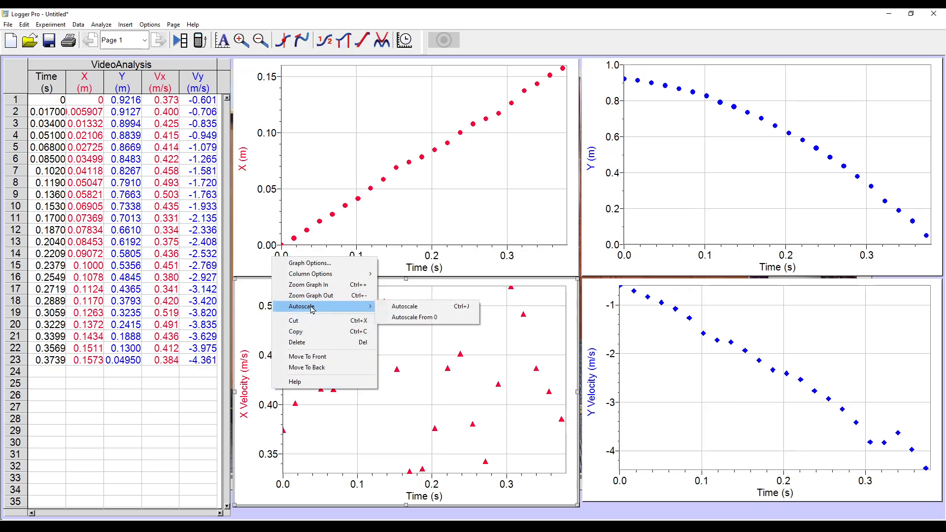
click(421, 317)
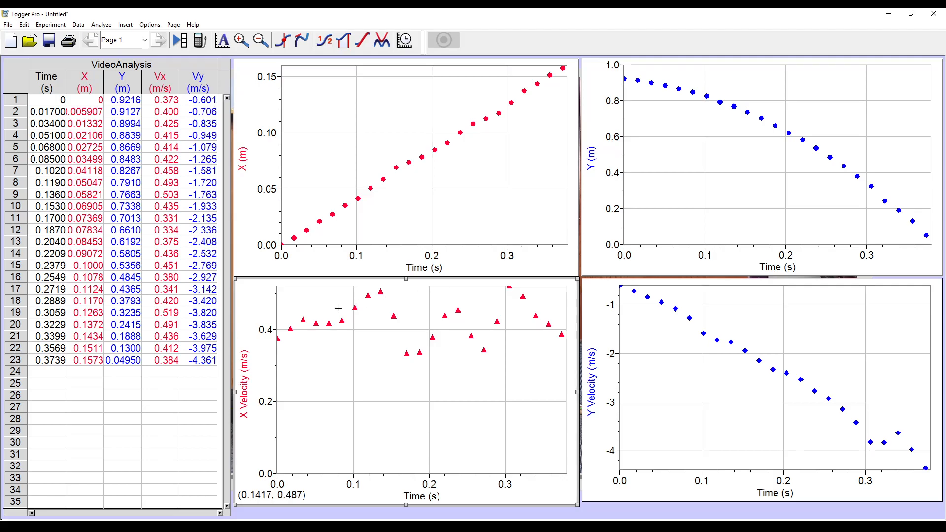
click(270, 291)
text(0)
key(Return)
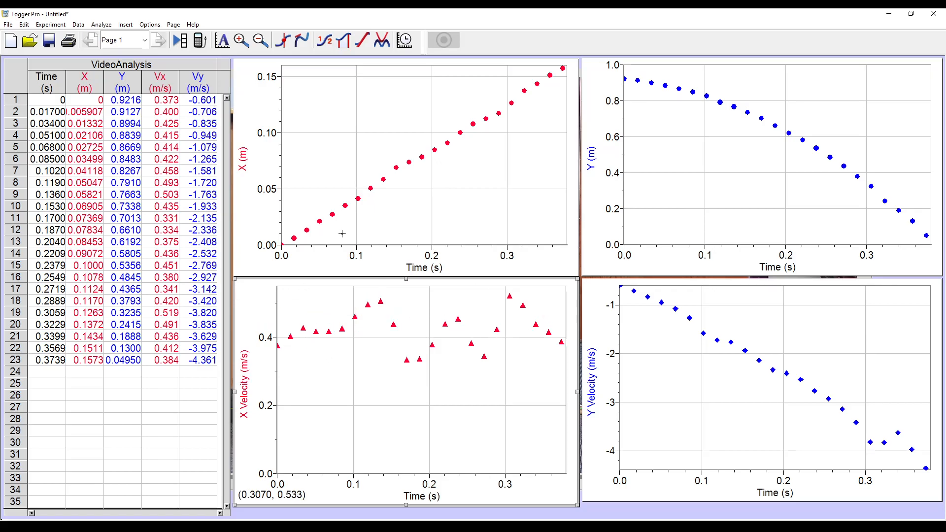
Step: Autoscale the X, Y and Y Velocity graphs from 0
right_click(269, 190)
mouse_move(306, 245)
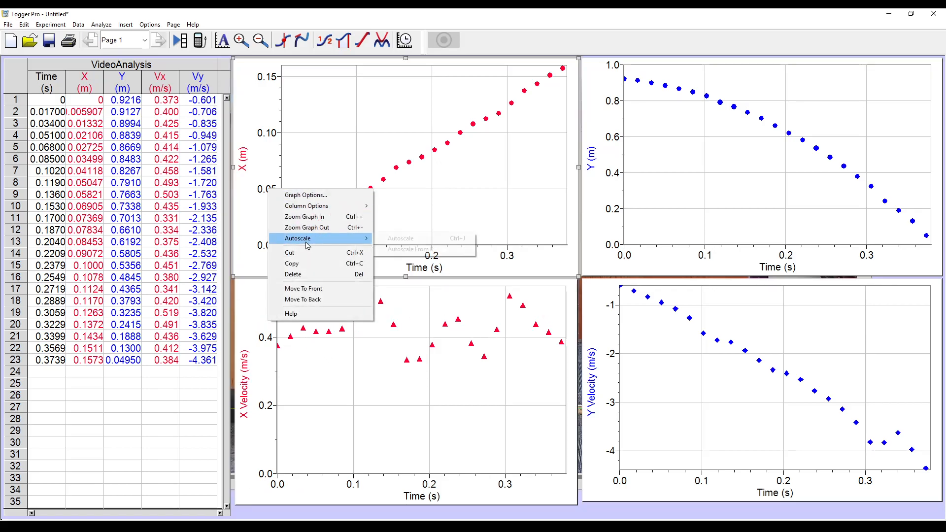
click(407, 249)
right_click(608, 166)
mouse_move(634, 220)
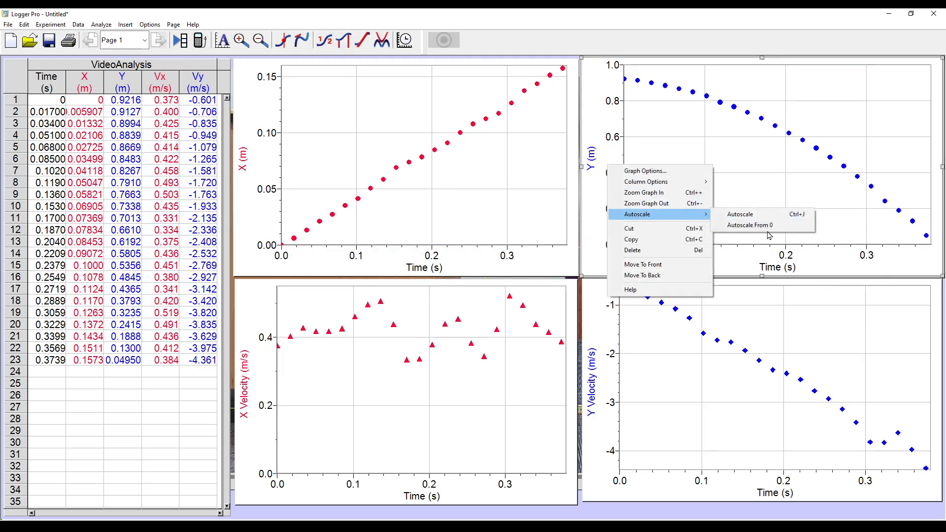
click(749, 225)
right_click(610, 343)
mouse_move(638, 391)
click(747, 399)
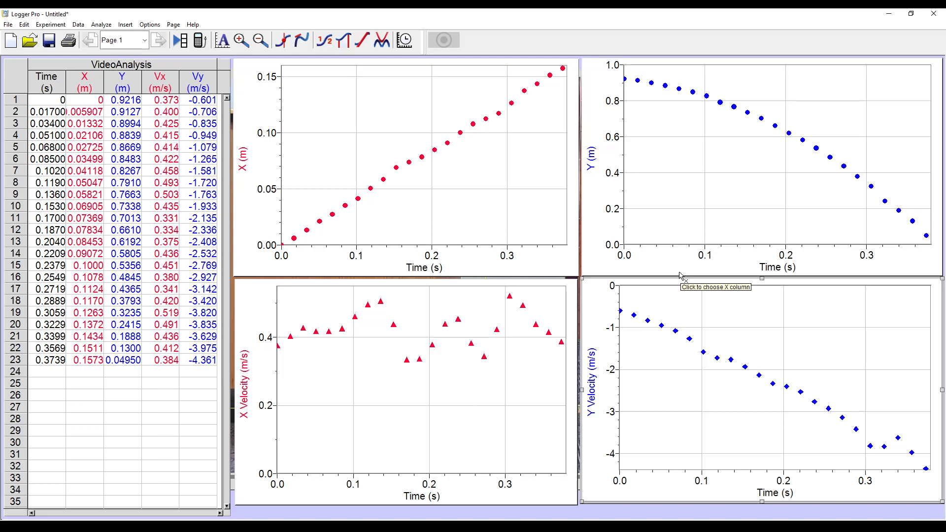
Step: Select nearly all the points on the X graph and apply a linear fit to them
drag(299, 200, 552, 119)
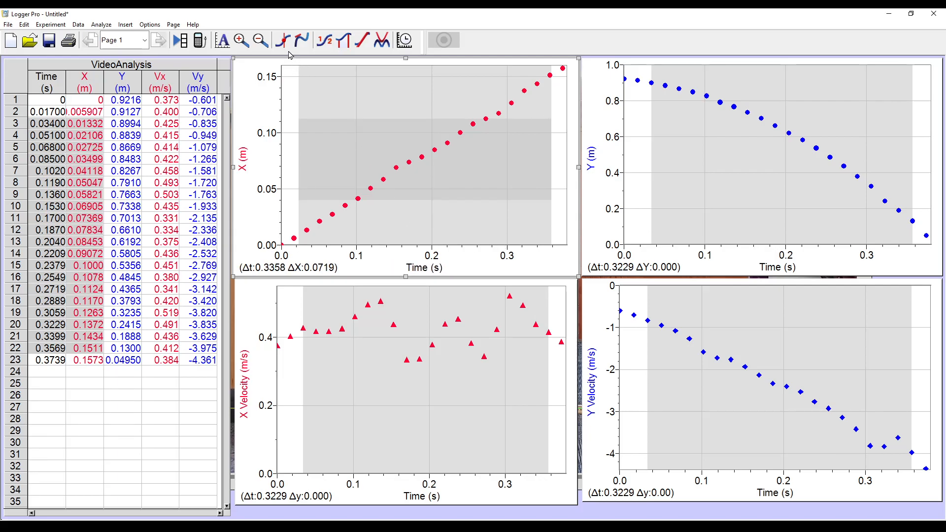
click(101, 25)
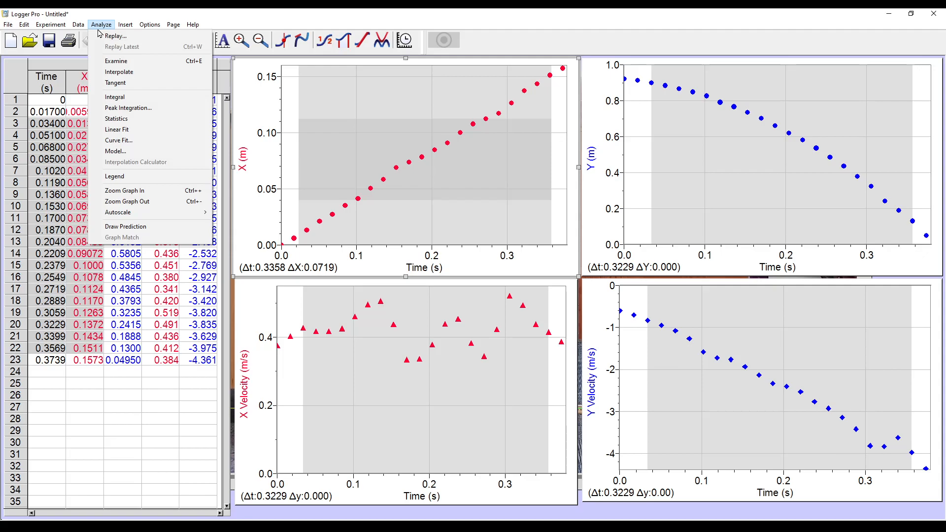
click(103, 25)
click(105, 27)
click(104, 26)
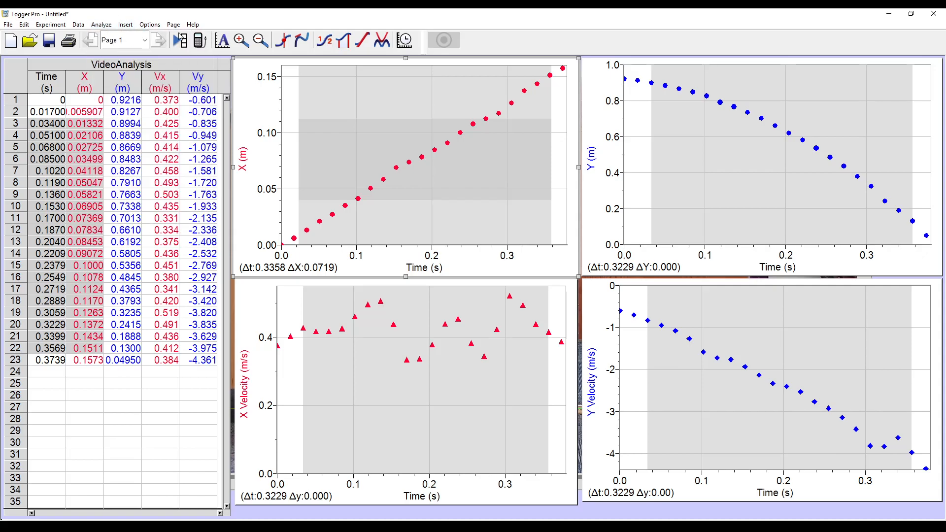
click(323, 43)
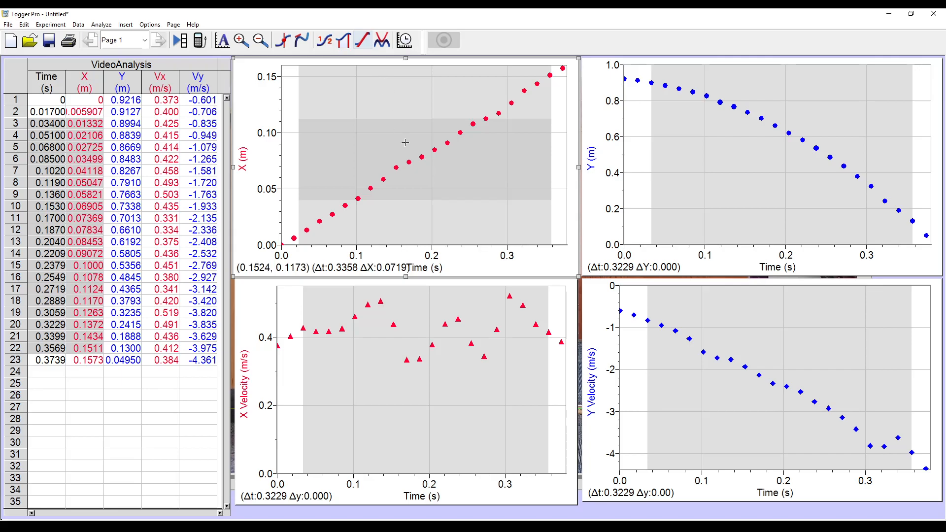
click(362, 42)
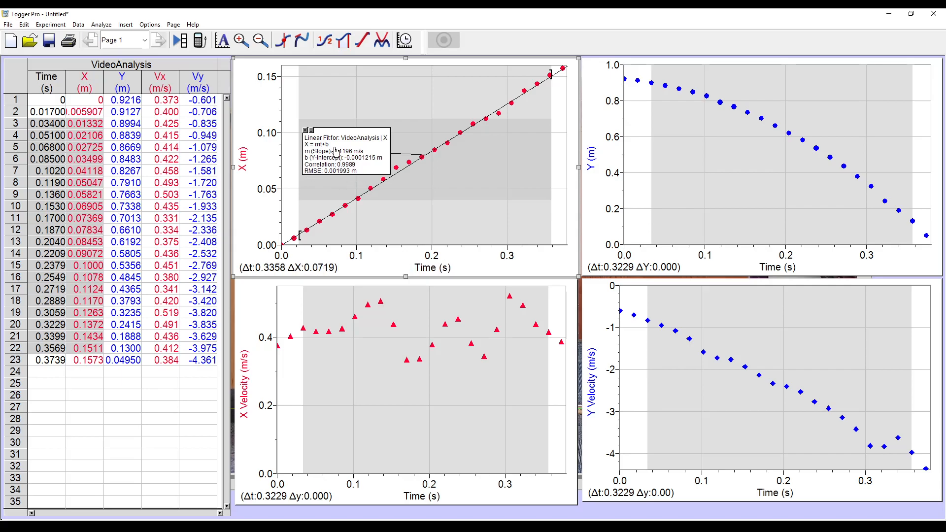
Step: Apply a linear fit to most of the X Velocity points and move the X and X Velocity fit boxes clear of the data
drag(305, 325, 545, 334)
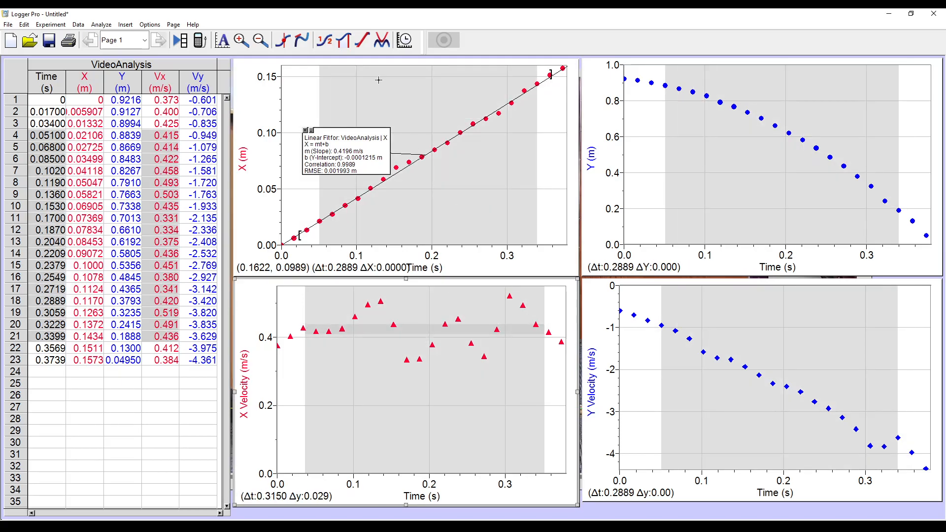
click(363, 40)
drag(386, 360, 533, 397)
drag(336, 148, 326, 128)
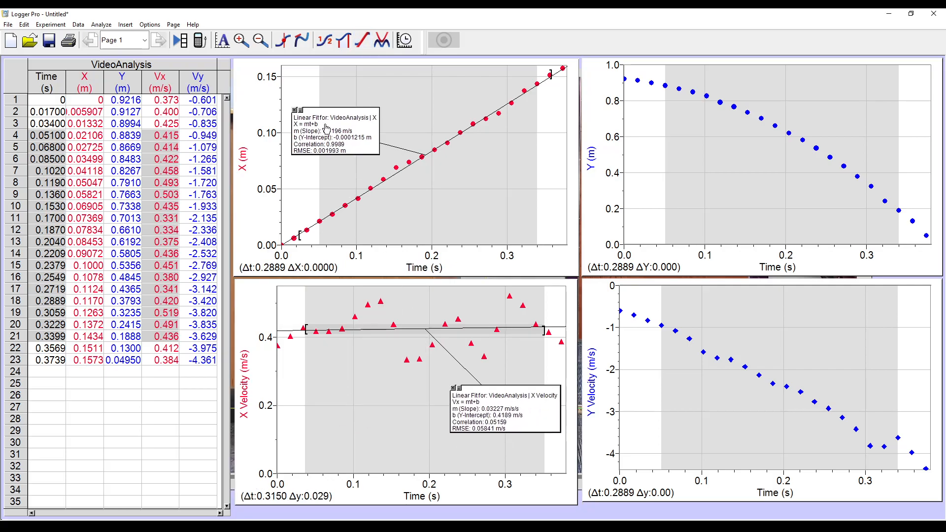
drag(480, 414, 472, 394)
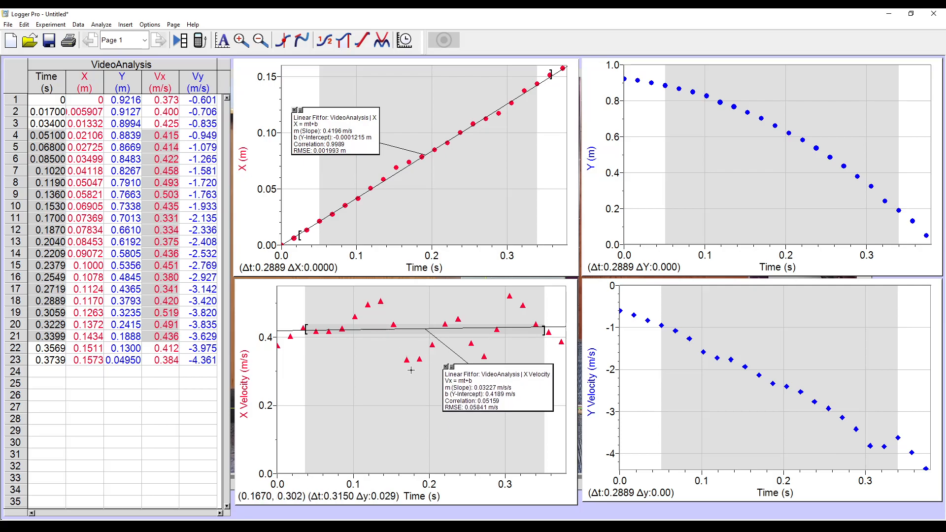
Step: Apply a linear fit to the Y Velocity points and extend its range at both ends to cover the whole data set
drag(666, 318, 675, 306)
drag(809, 322, 876, 334)
click(363, 40)
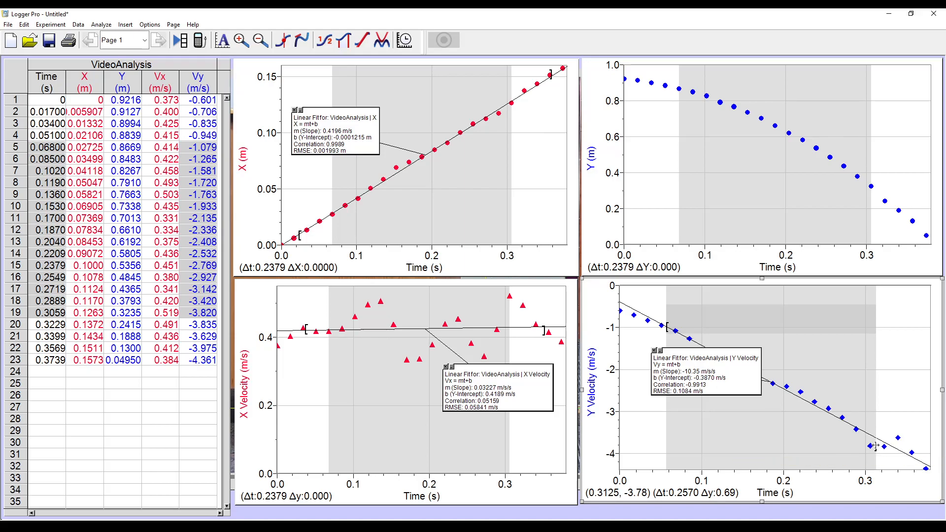
drag(873, 446, 930, 446)
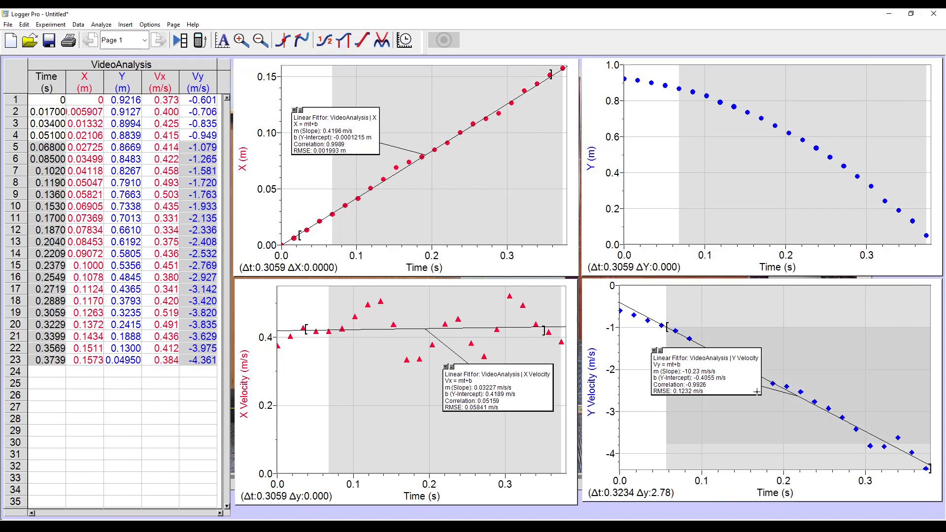
click(638, 326)
drag(638, 326, 609, 321)
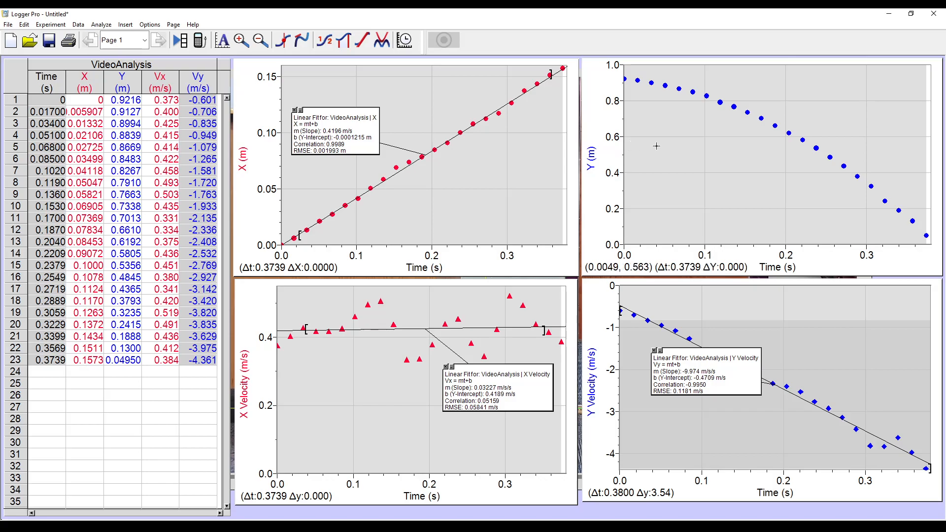
Step: Select most of the Y graph's points and move the Y Velocity fit box below its fitted line
click(674, 85)
drag(631, 90, 783, 113)
drag(840, 128, 917, 140)
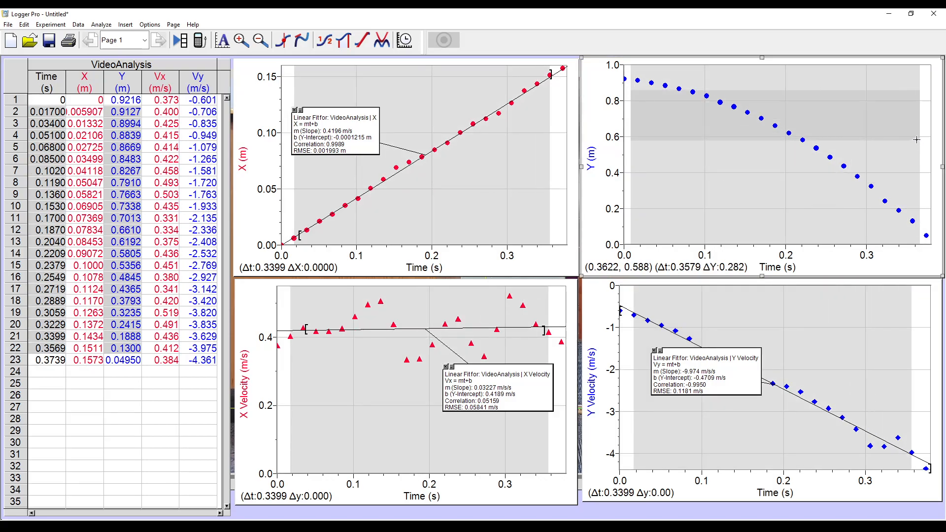
drag(704, 375, 688, 420)
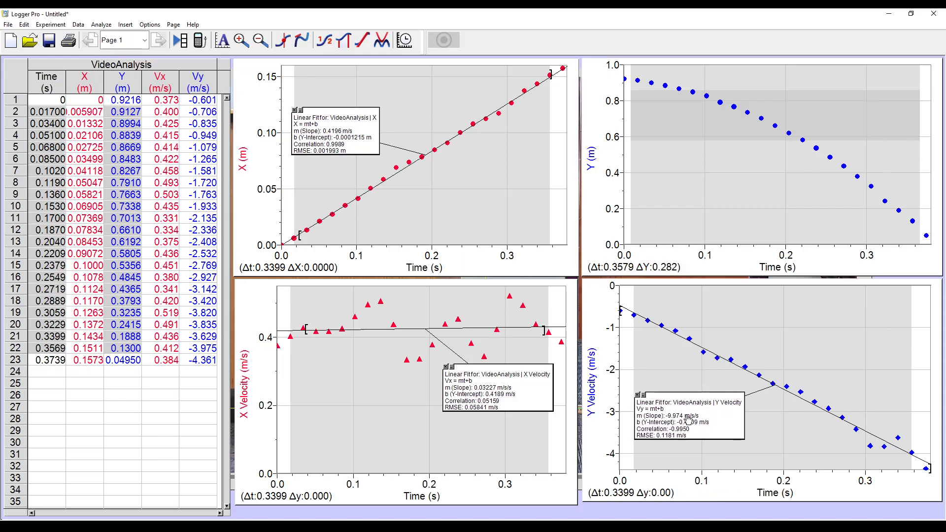
Step: Select the full range of points on the Y graph and apply an automatic quadratic curve fit, At^2+Bt+C
click(723, 118)
drag(624, 96, 927, 132)
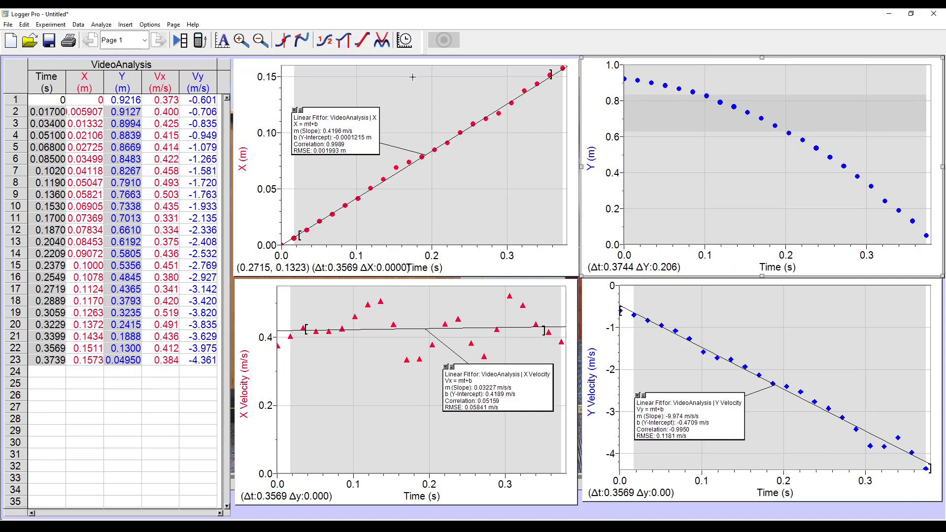
click(381, 40)
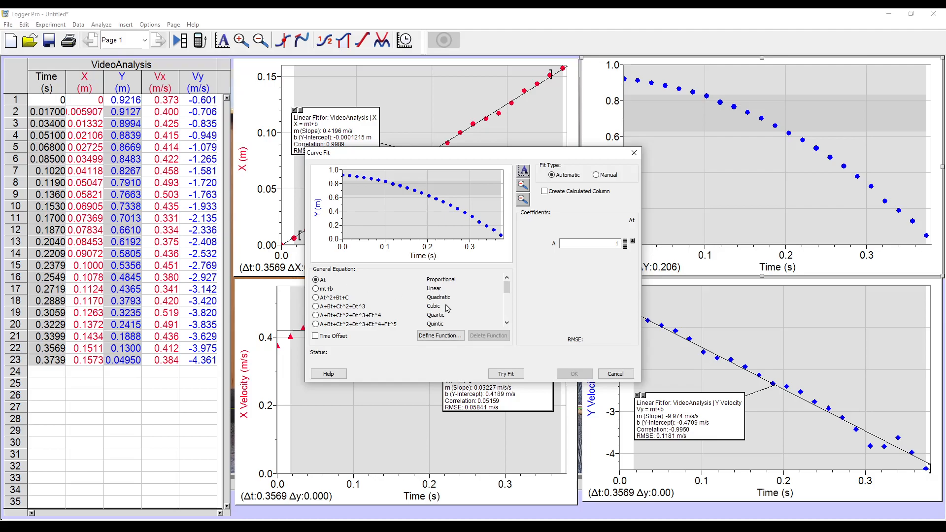
click(315, 298)
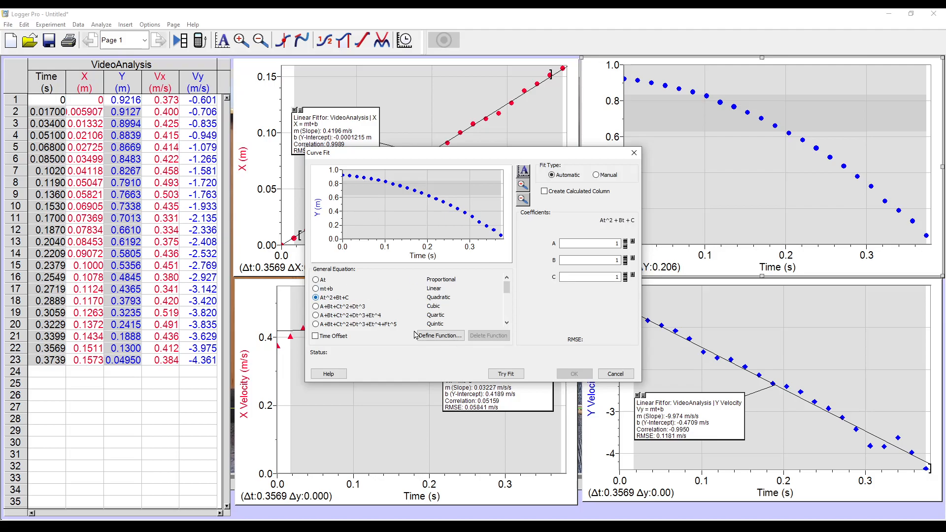
click(508, 374)
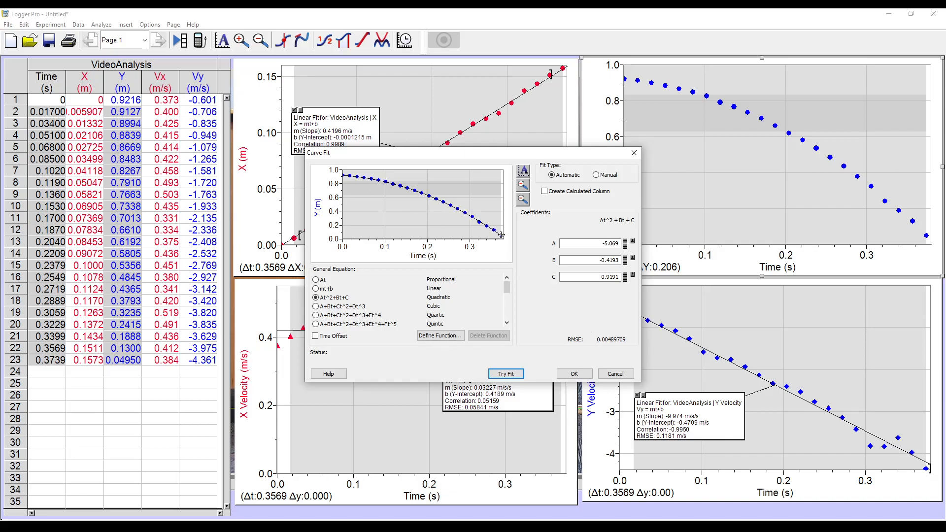
click(571, 374)
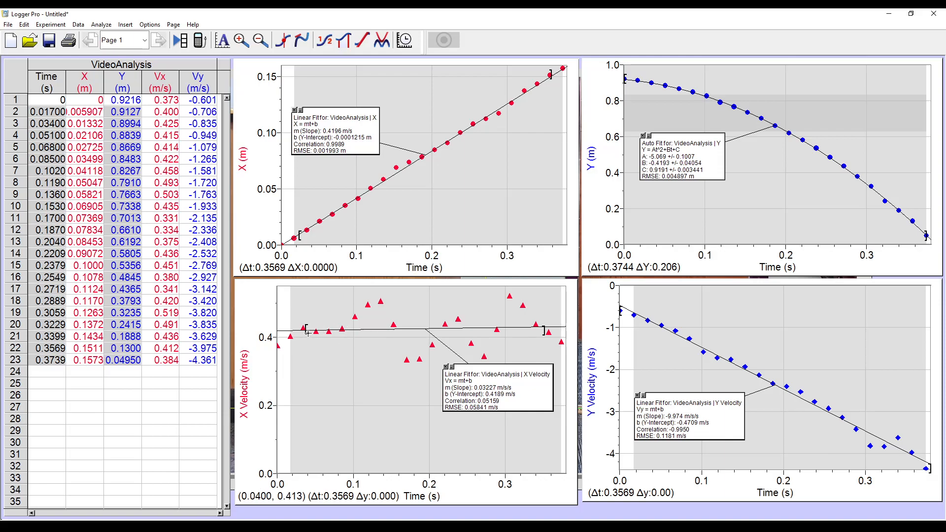
Step: Extend the X Velocity linear fit at both ends to cover the whole data set
drag(306, 333, 274, 337)
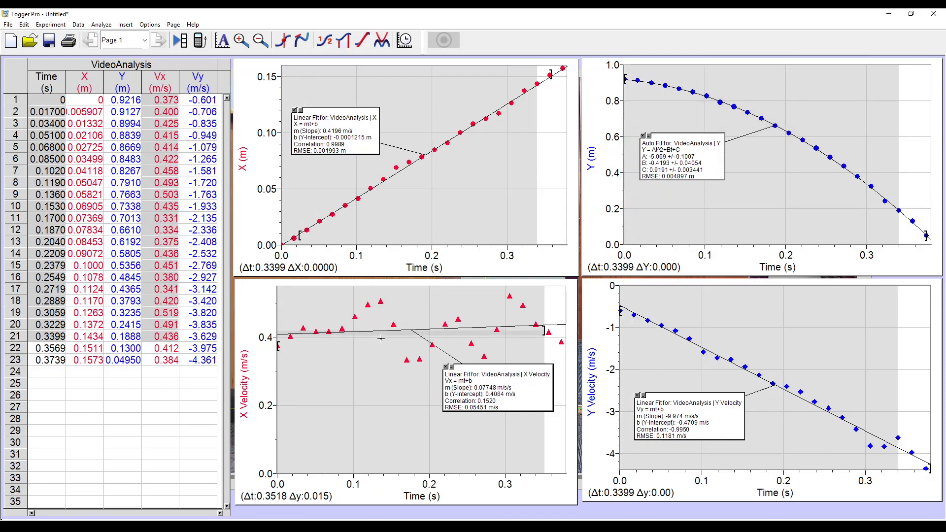
drag(543, 330, 569, 331)
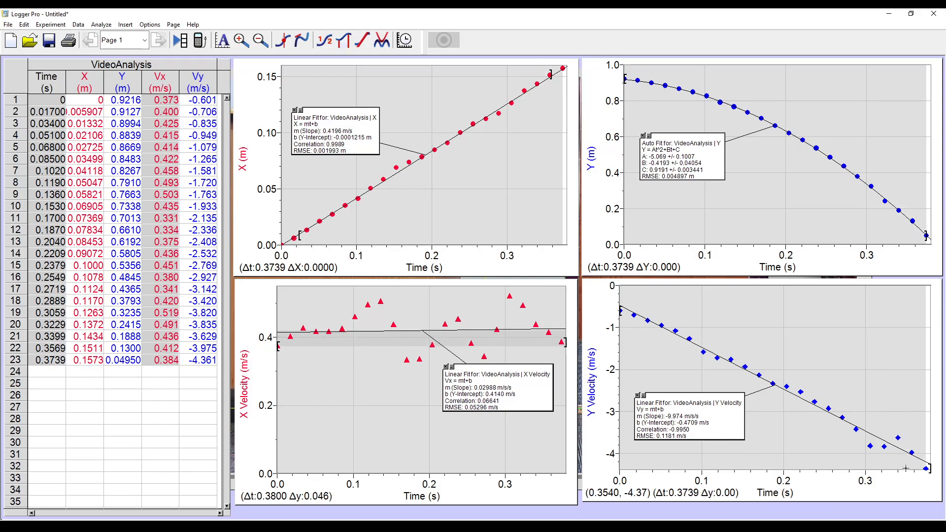
Step: Send the X Velocity graph to the back, bring the video to the front and enlarge it slightly
right_click(581, 306)
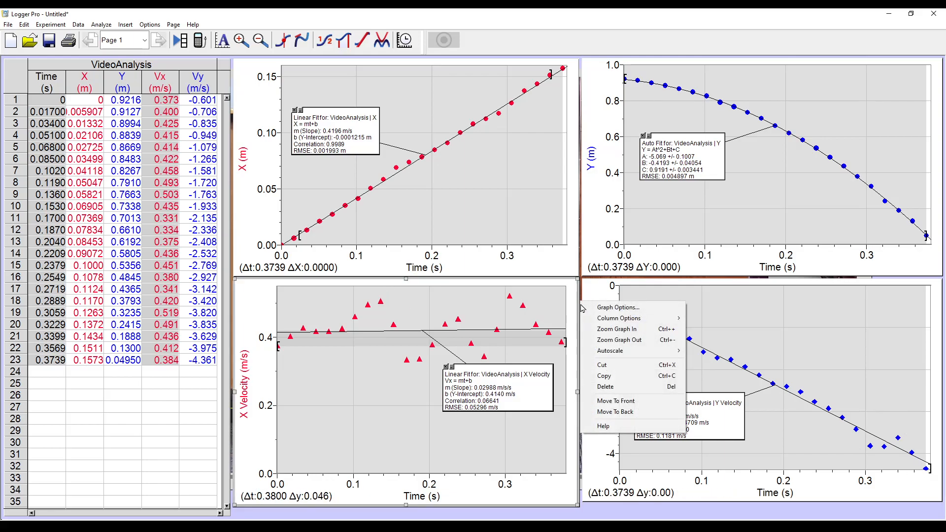
click(615, 401)
right_click(546, 306)
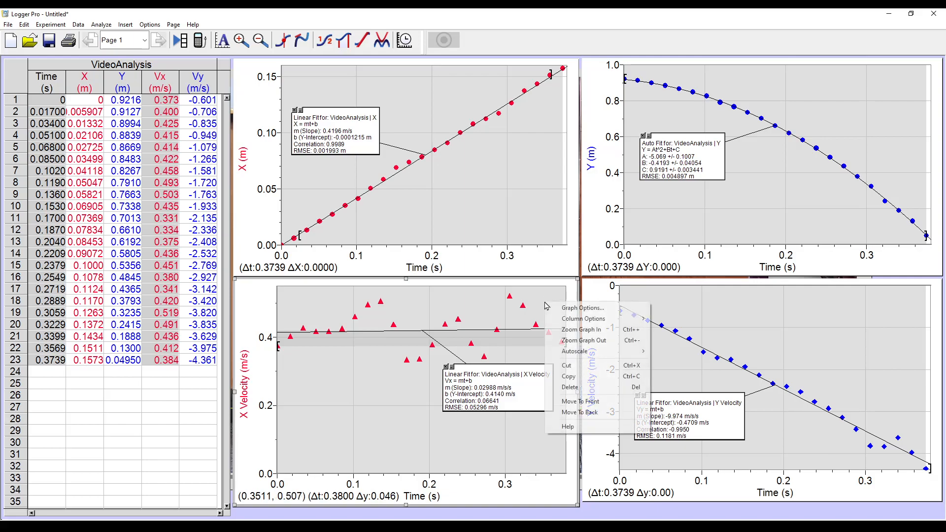
click(576, 412)
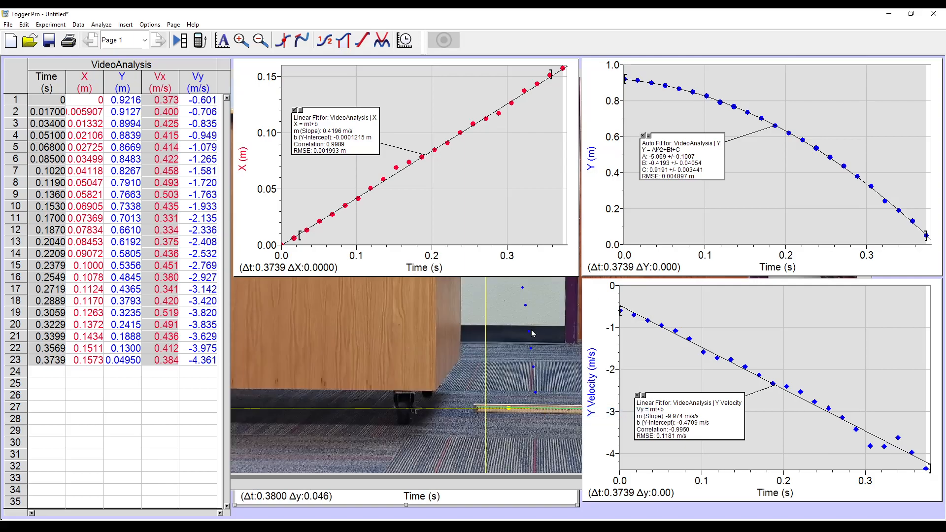
right_click(531, 328)
click(559, 386)
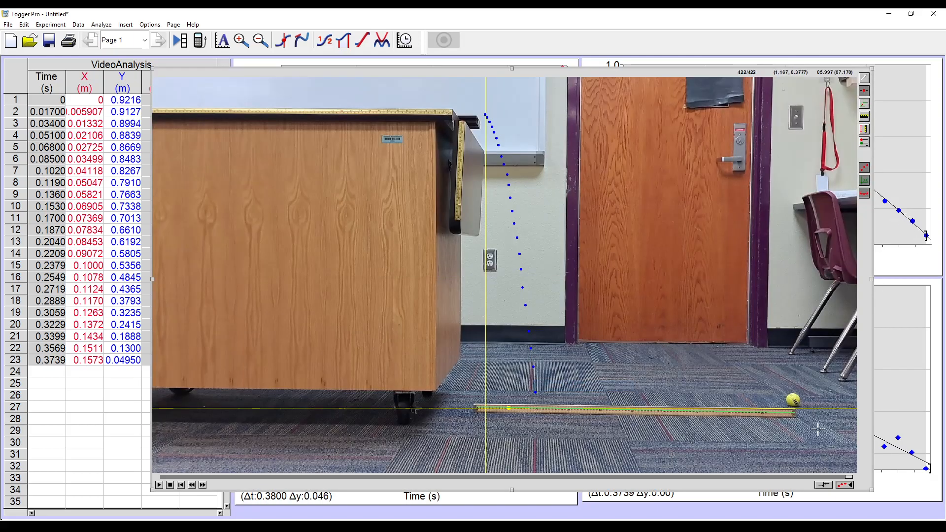
drag(870, 490, 885, 498)
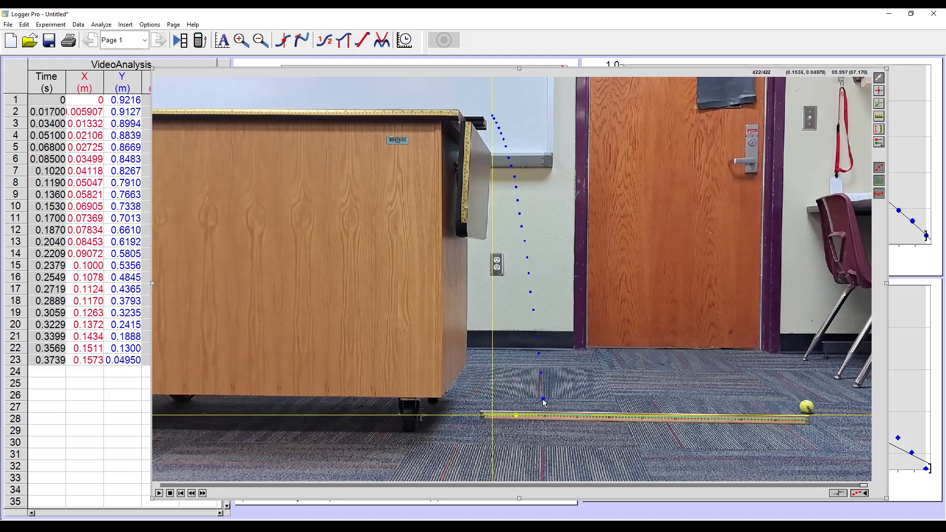
Step: Delete the lowest tracked ball point in the video and rewind to frame 90
mouse_move(544, 399)
mouse_down()
mouse_move(524, 393)
mouse_move(540, 391)
mouse_up()
key(Delete)
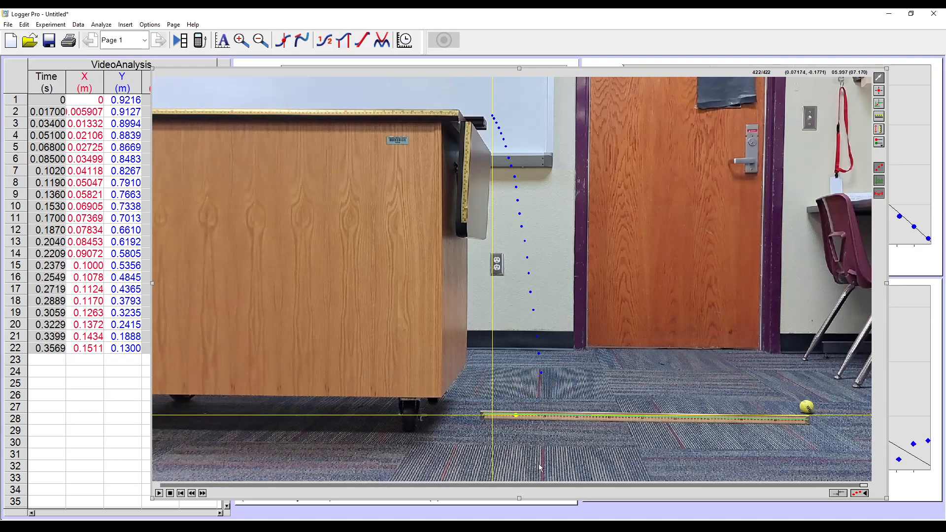
drag(864, 486, 821, 490)
drag(674, 495, 261, 490)
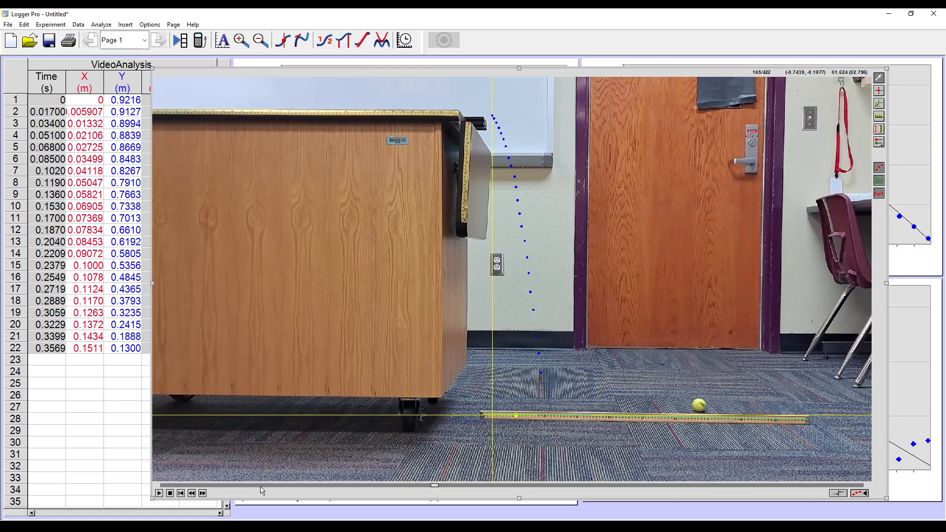
right_click(320, 491)
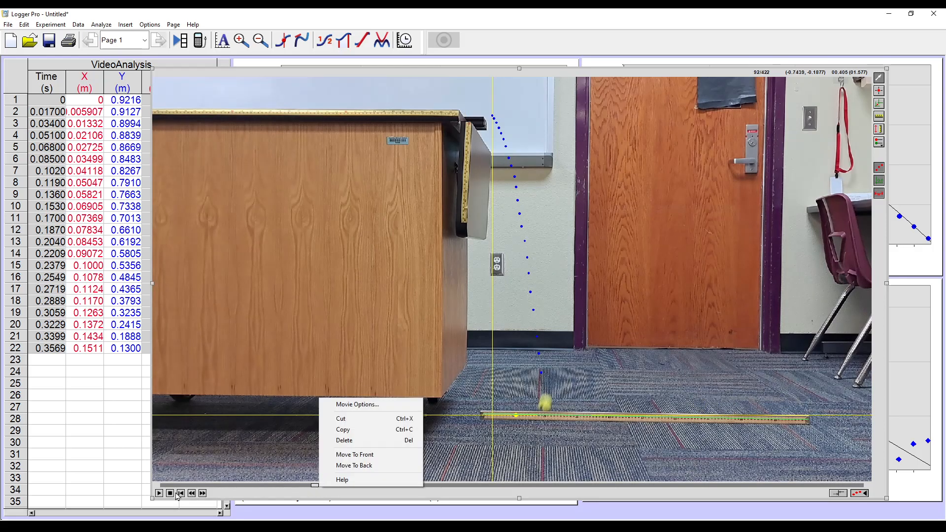
click(274, 493)
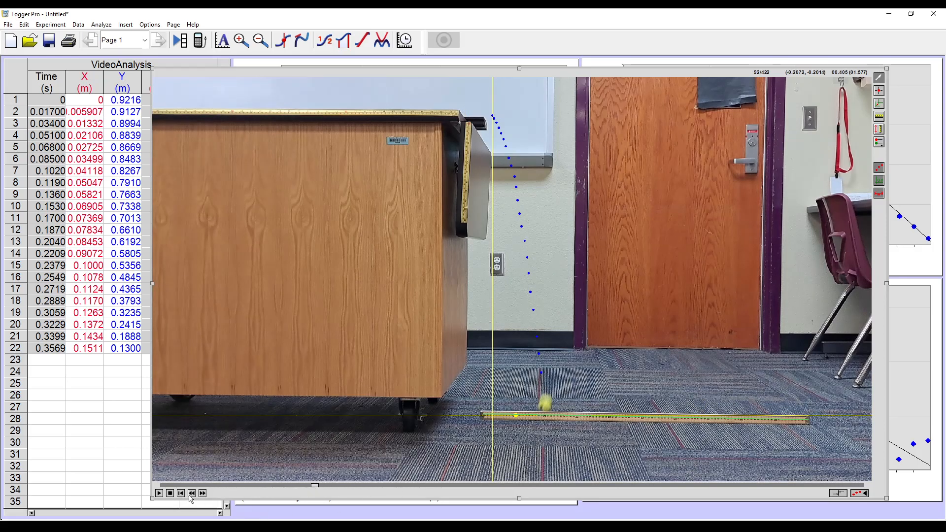
click(192, 494)
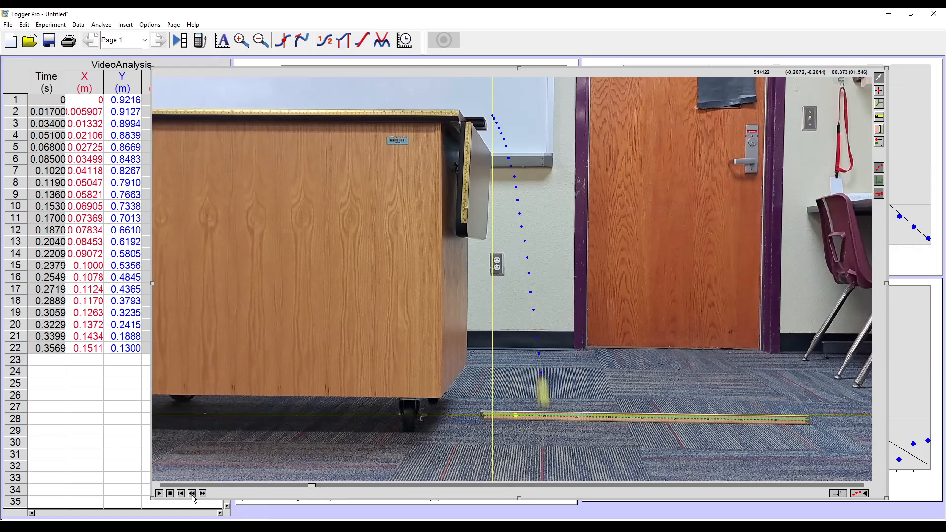
click(192, 494)
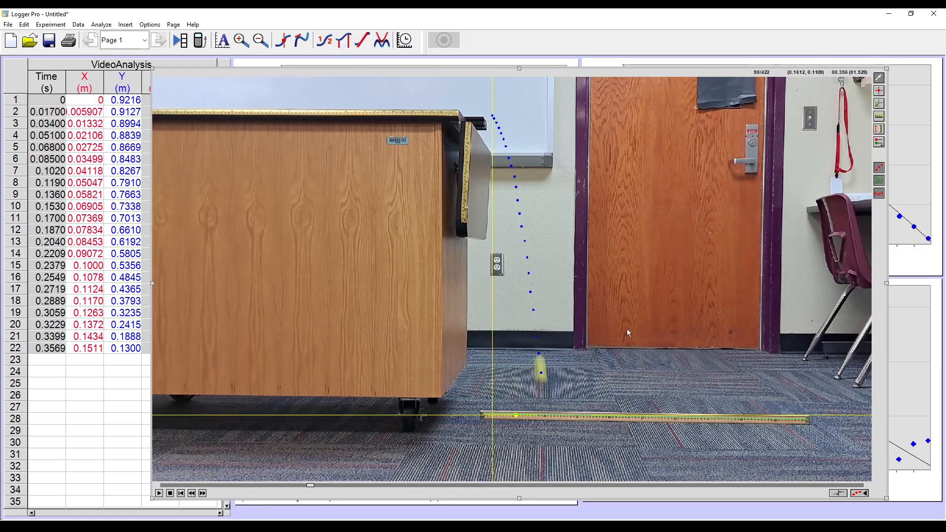
Step: Mark the ball in frame 91 at about X 0.161 m, Y 0.040 m and send the video behind the graphs
click(880, 92)
click(202, 494)
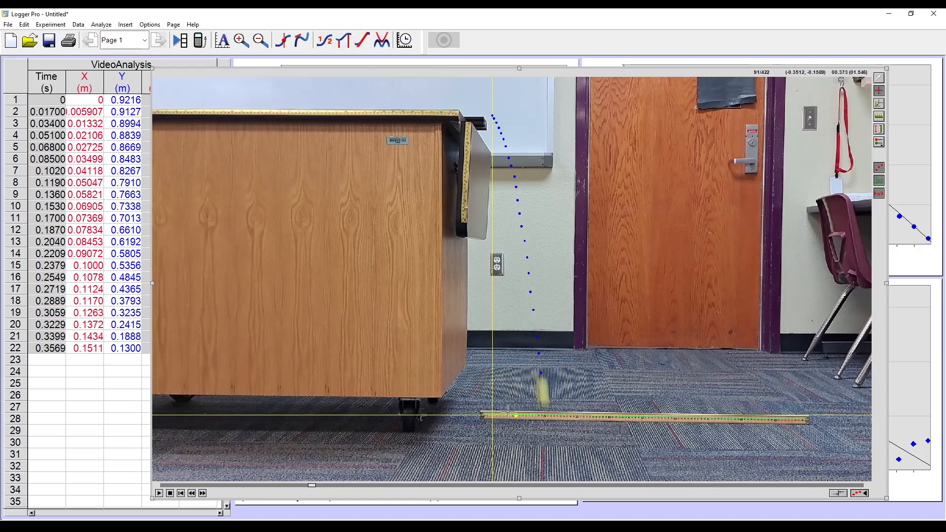
click(544, 402)
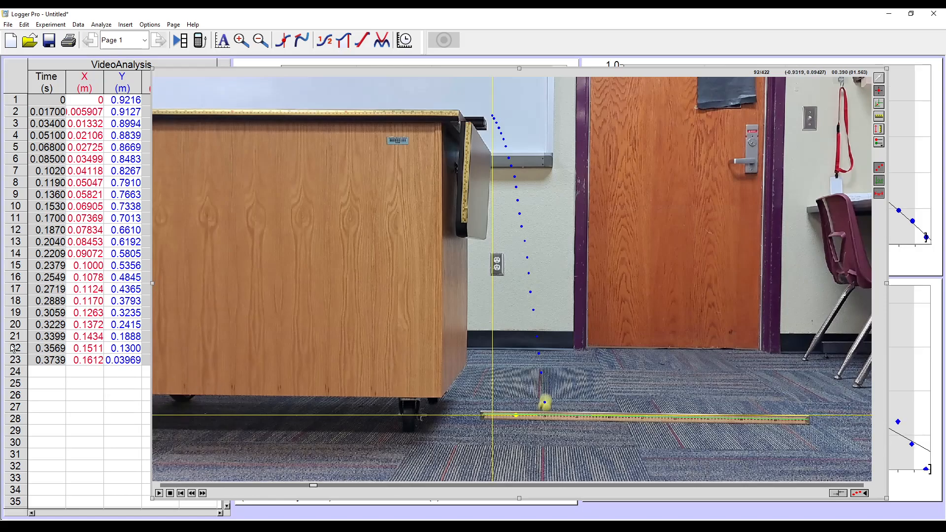
right_click(556, 310)
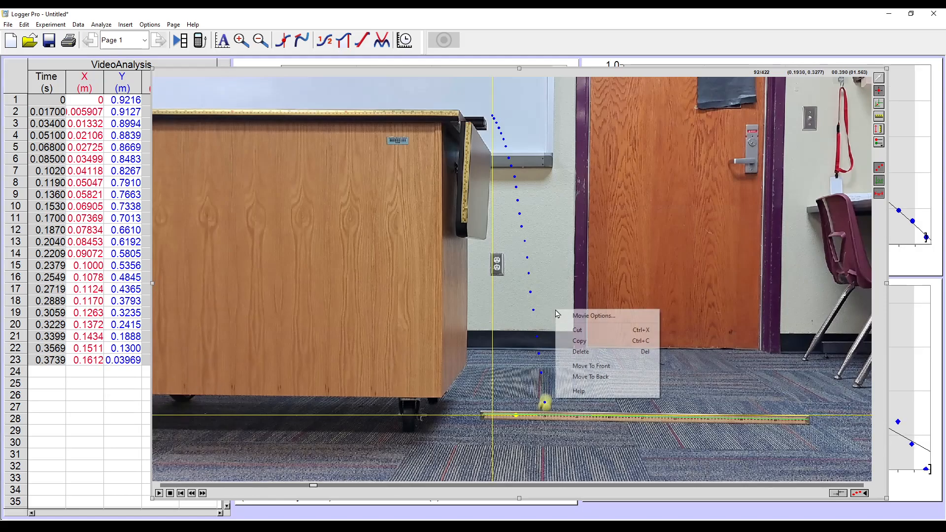
click(598, 381)
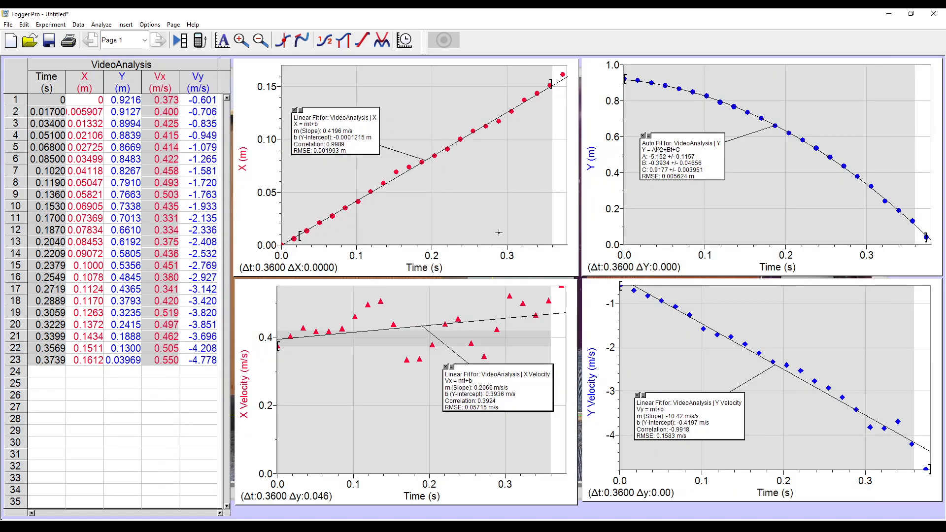